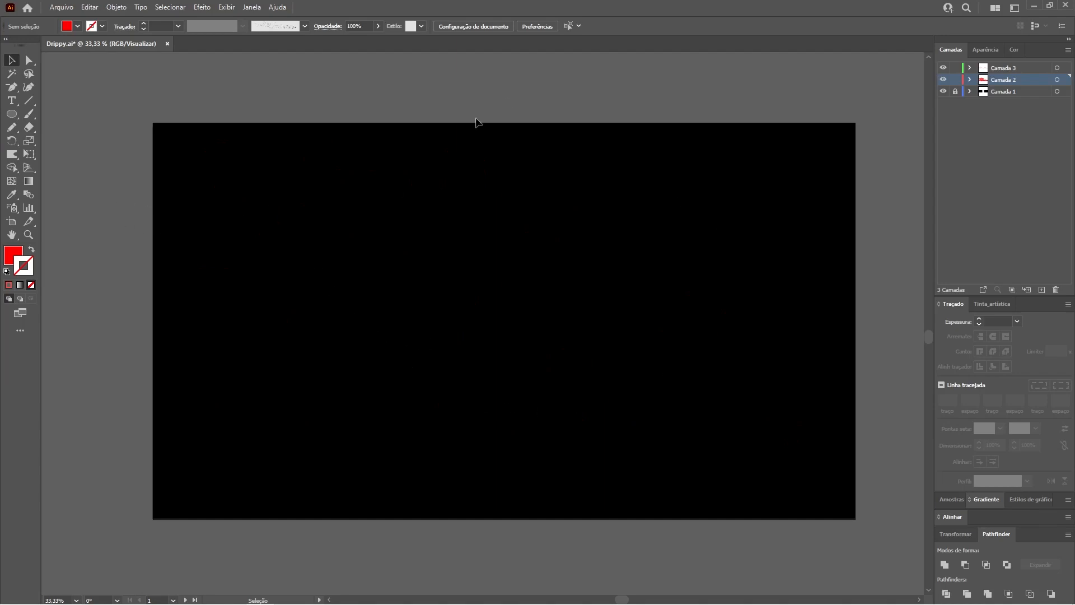
Step: Place a text line reading "My" in 200 pt Merengue Script Regular with a white fill on the black artboard
left_click(11, 101)
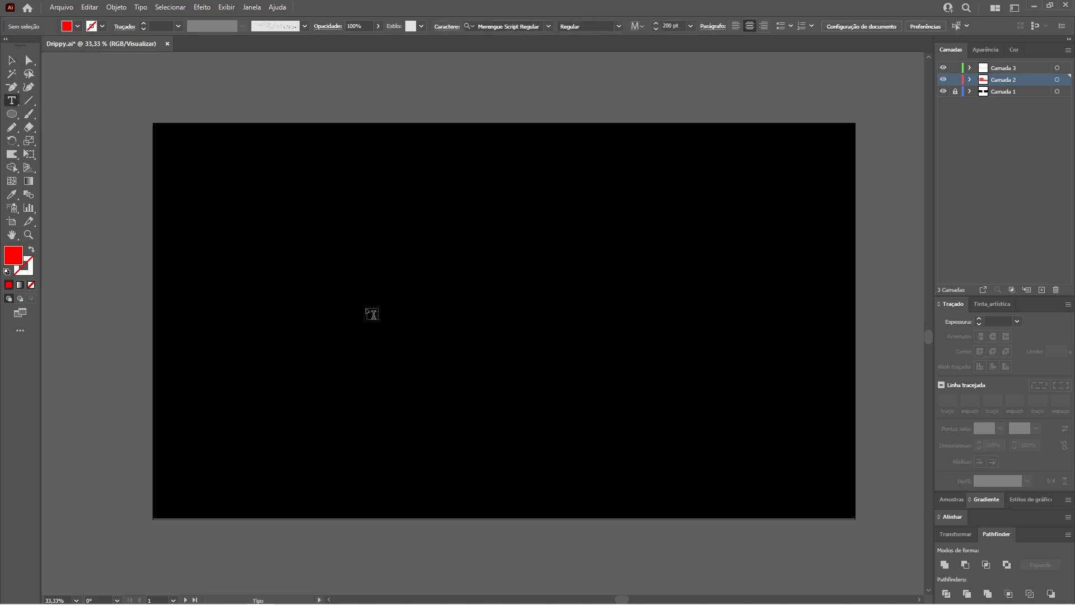
left_click(339, 268)
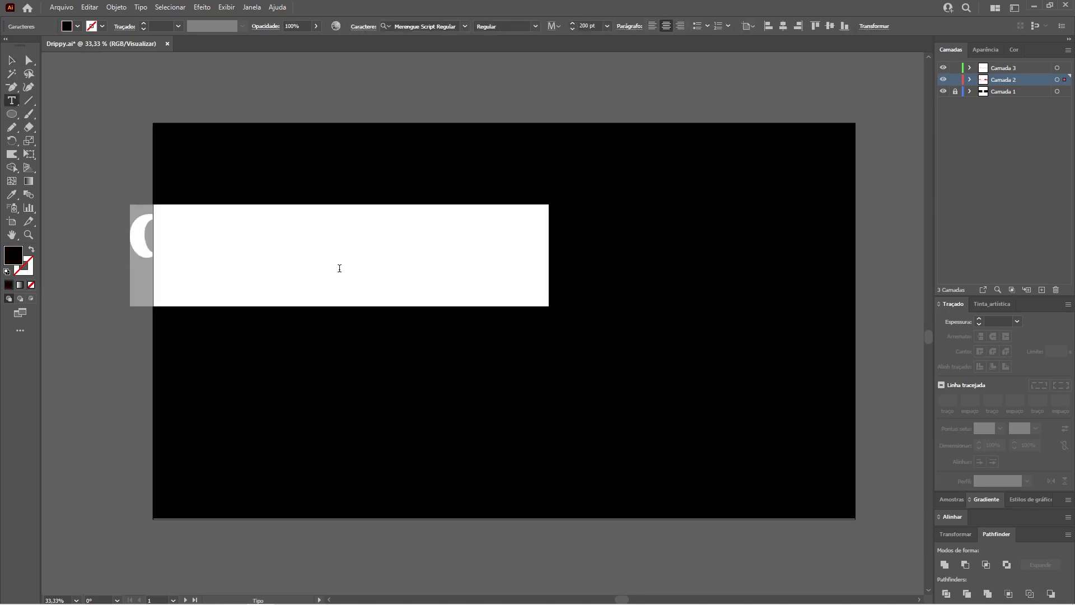
left_click(1016, 50)
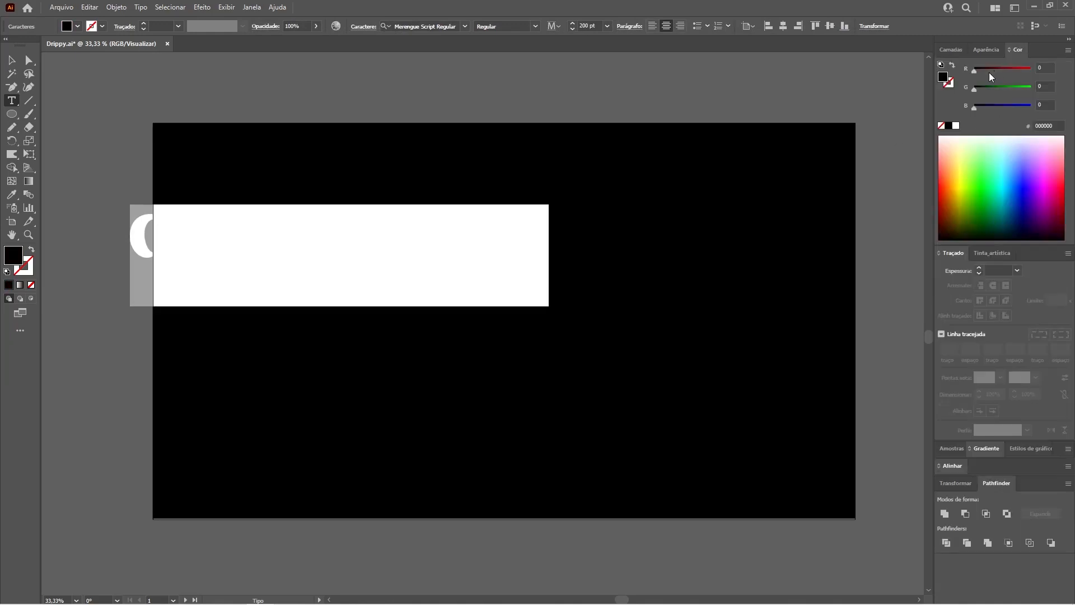
left_click(956, 125)
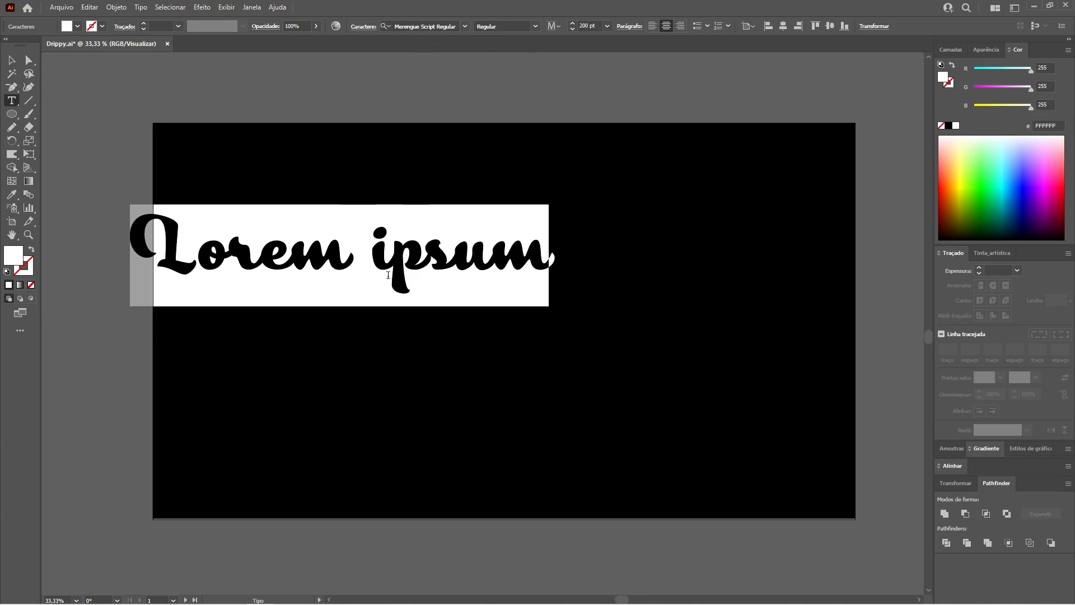
type("My")
key("Escape")
Step: Complete the red lettering with "Bloody" and "Valentine" as separate text lines arranged beneath "My"
left_click_drag(510, 282, 497, 323)
key("t")
left_click_drag(407, 342, 555, 343)
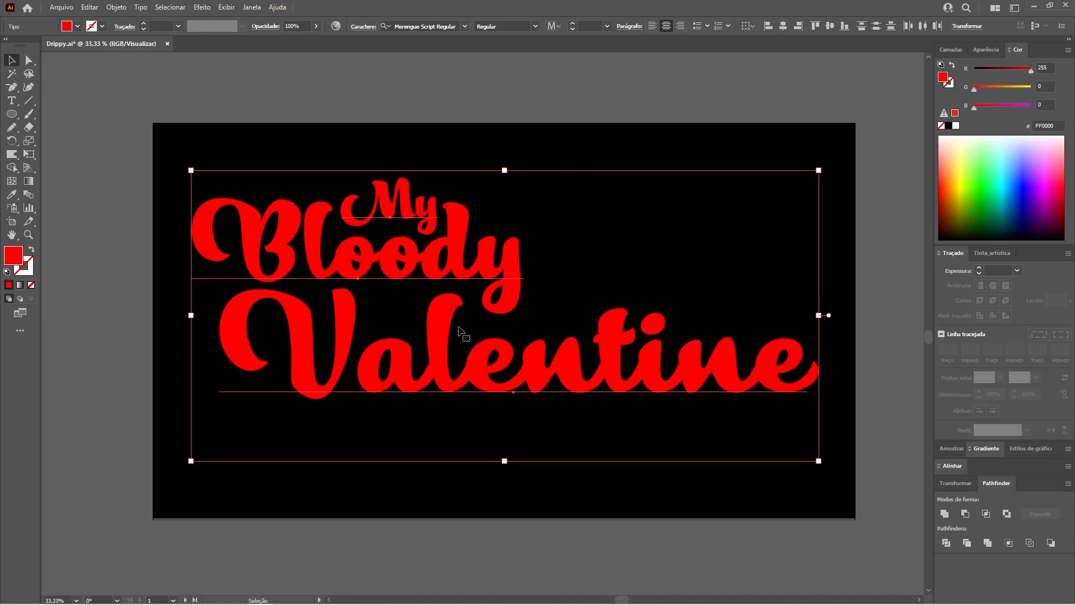
left_click(470, 102)
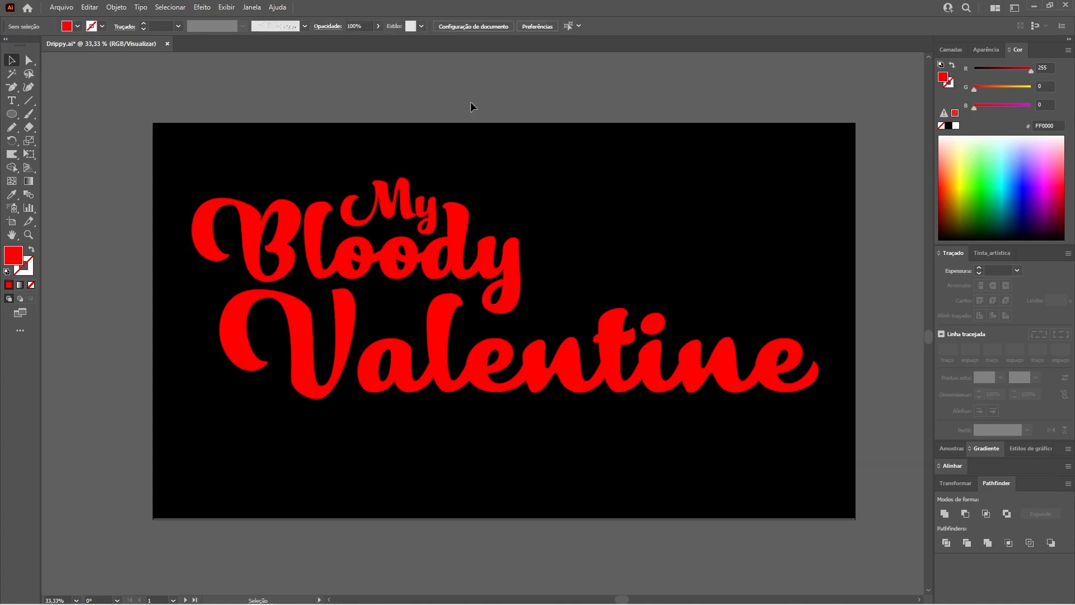
Step: Convert the three text lines My, Bloody and Valentine to outlines
left_click_drag(244, 79, 686, 370)
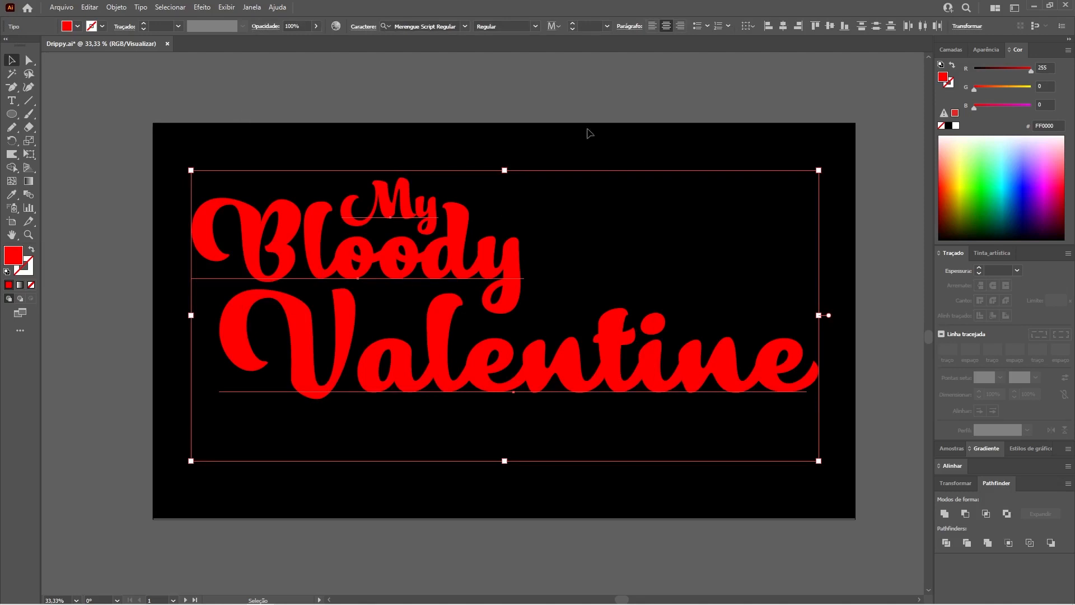
left_click(141, 7)
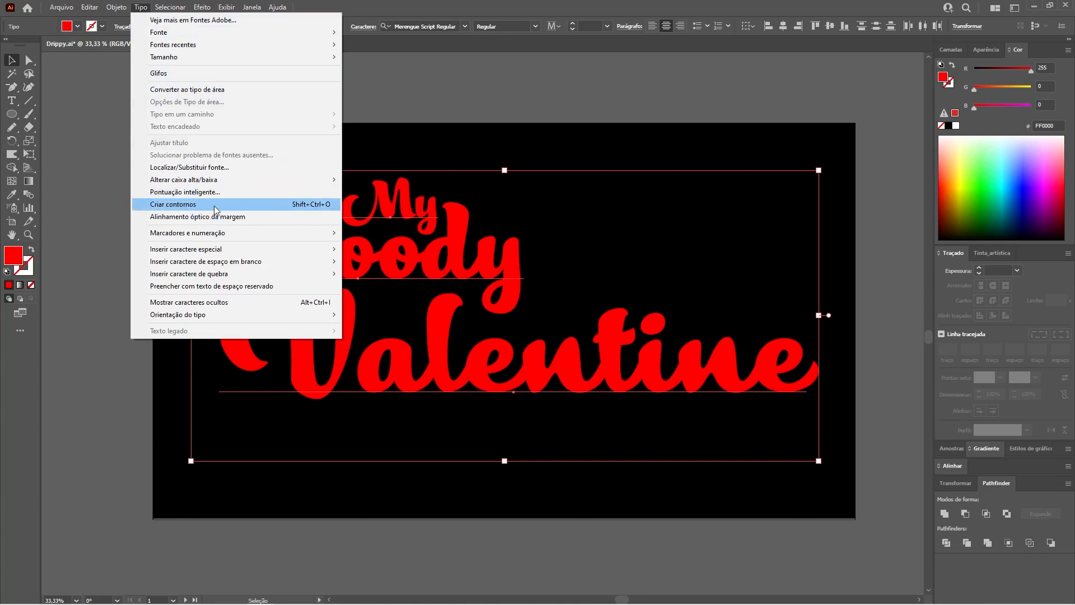
left_click(307, 207)
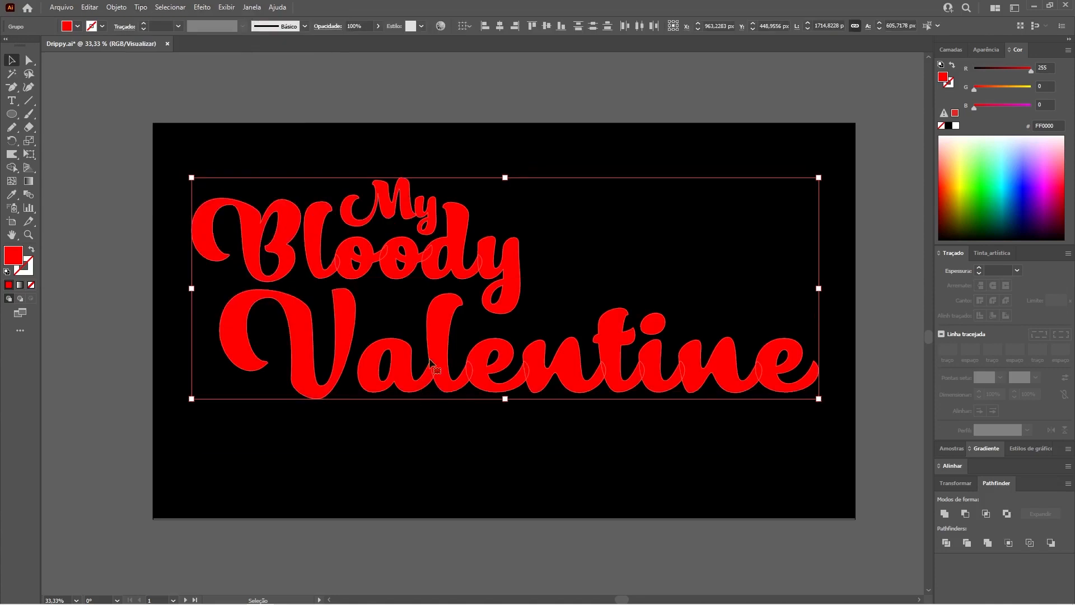
left_click(475, 112)
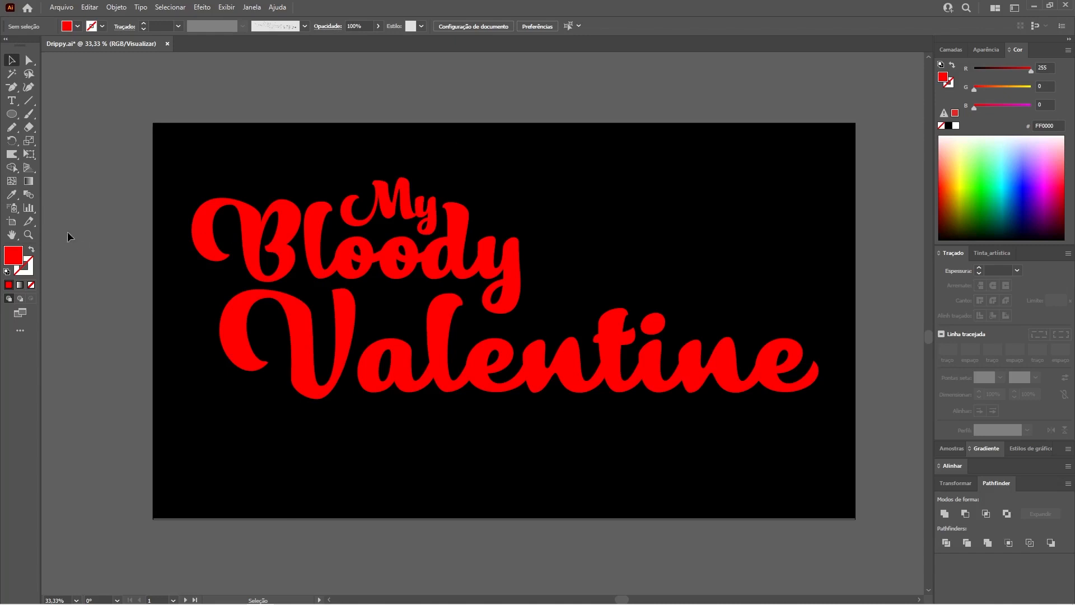
Step: Pull small downward bumps from the bottom edge of the V in the outlined Valentine with the Warp tool
left_click(28, 234)
left_click_drag(318, 385, 482, 461)
key("space")
left_click_drag(420, 398, 502, 380)
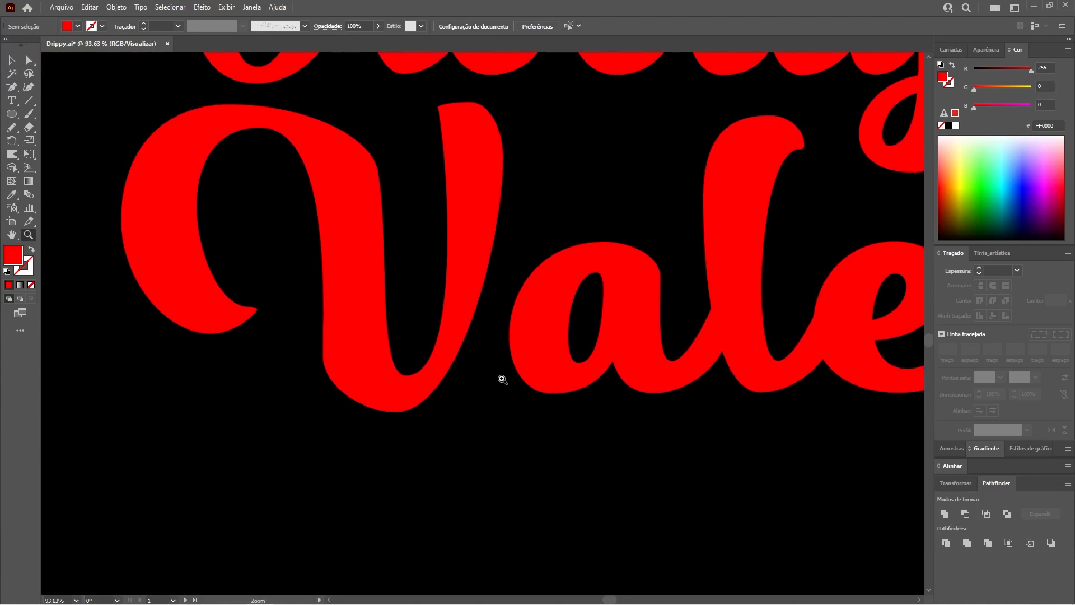
left_click(12, 155)
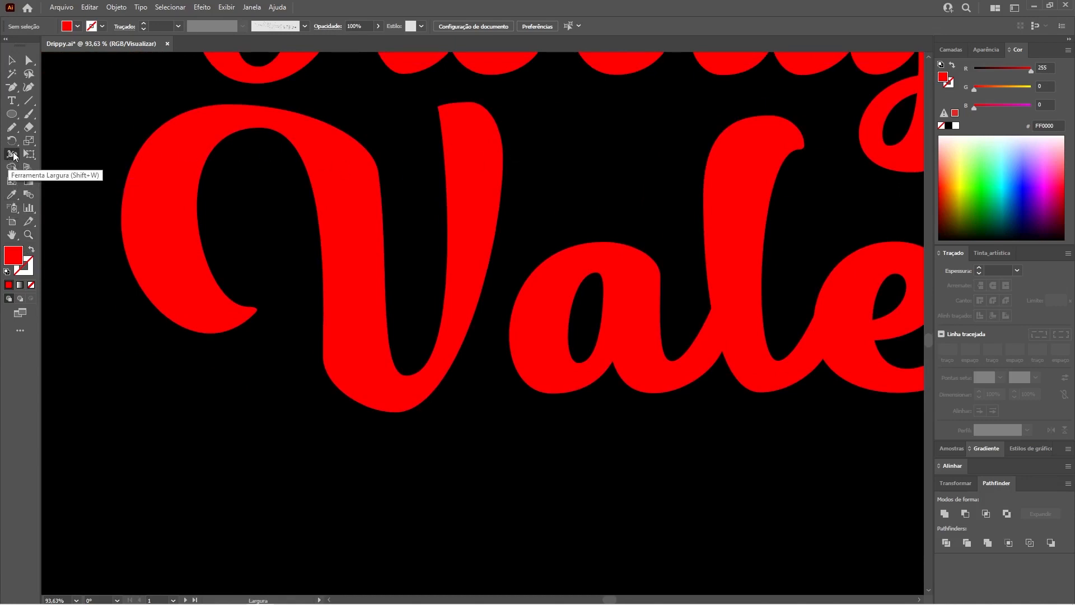
left_click(14, 155)
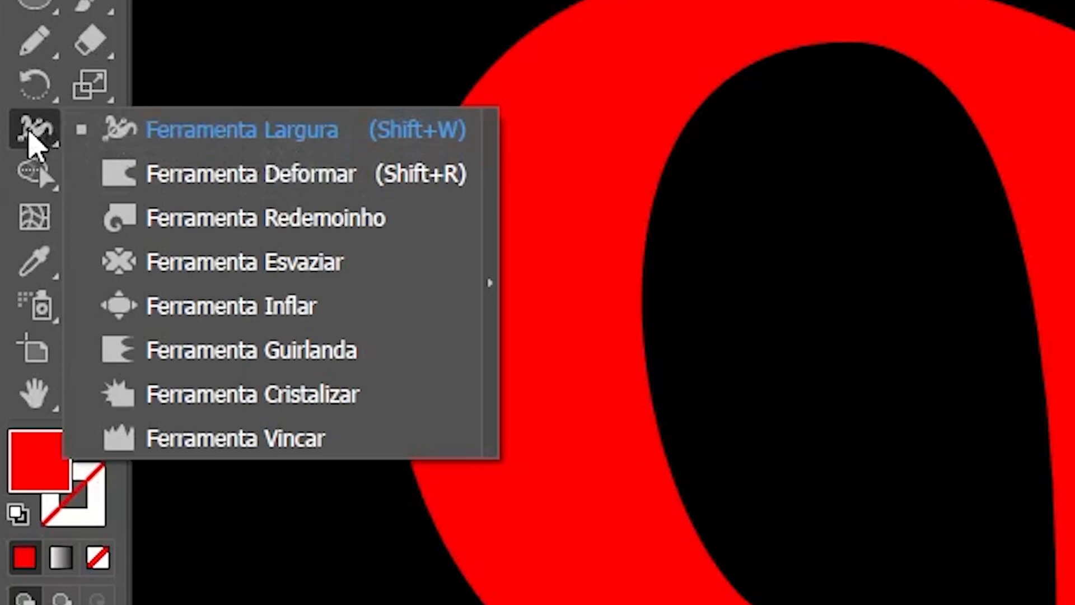
left_click(238, 176)
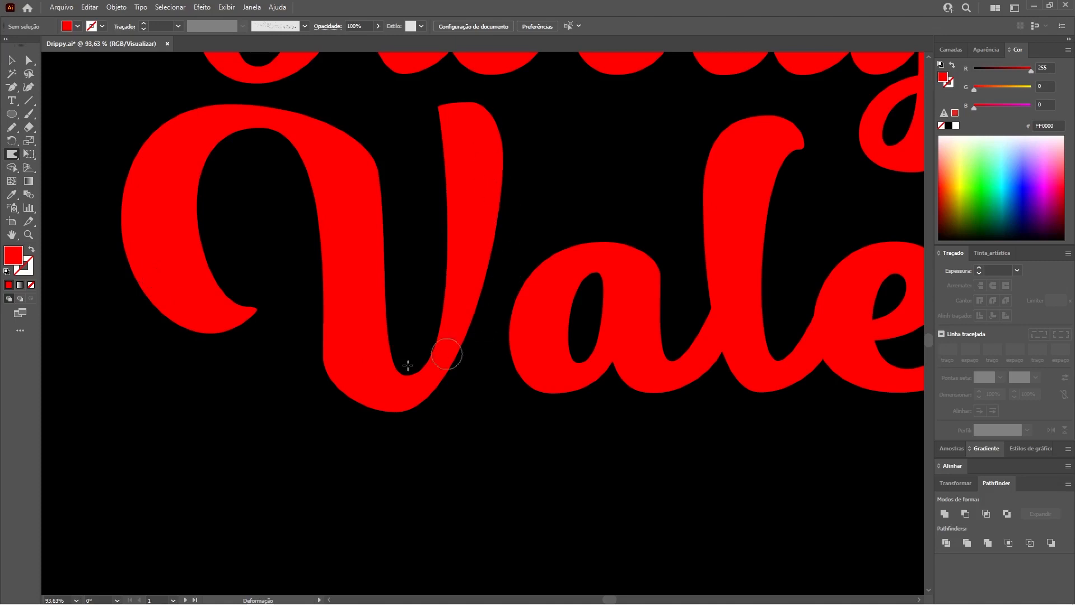
left_click(12, 60)
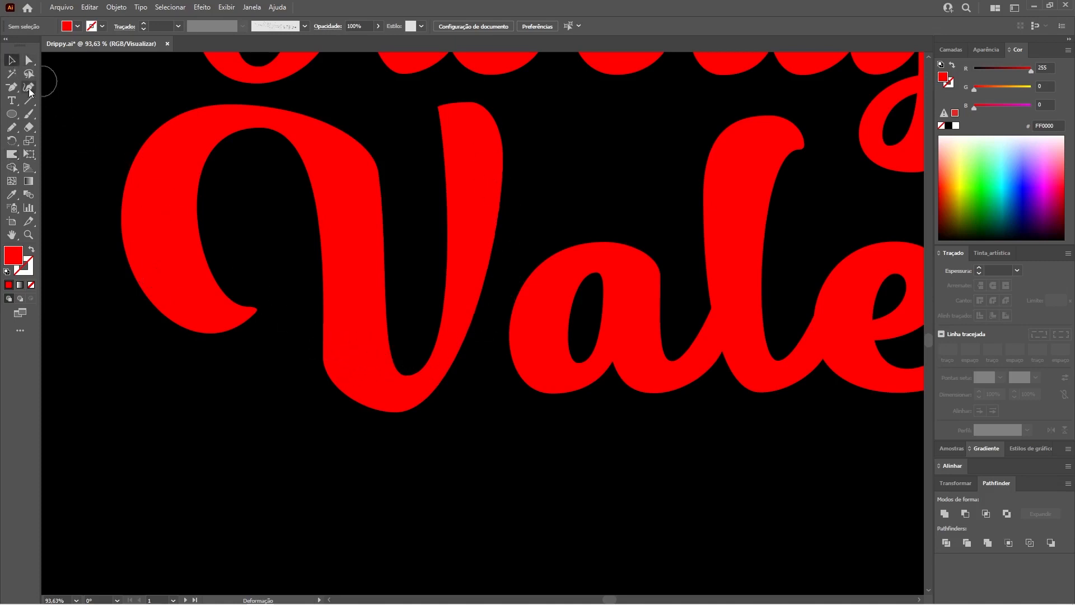
left_click(163, 210)
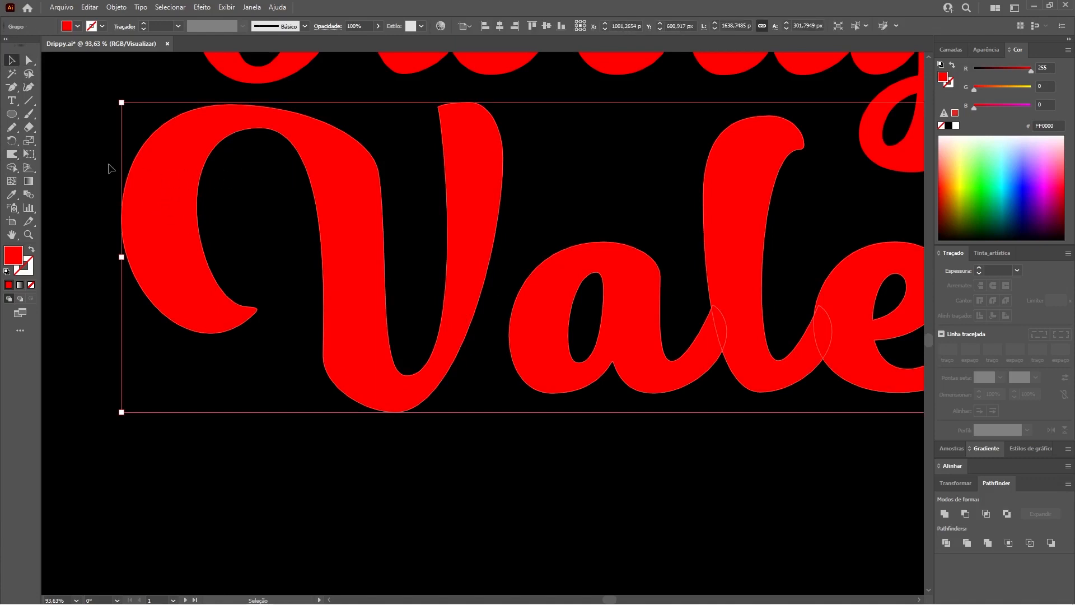
left_click(11, 156)
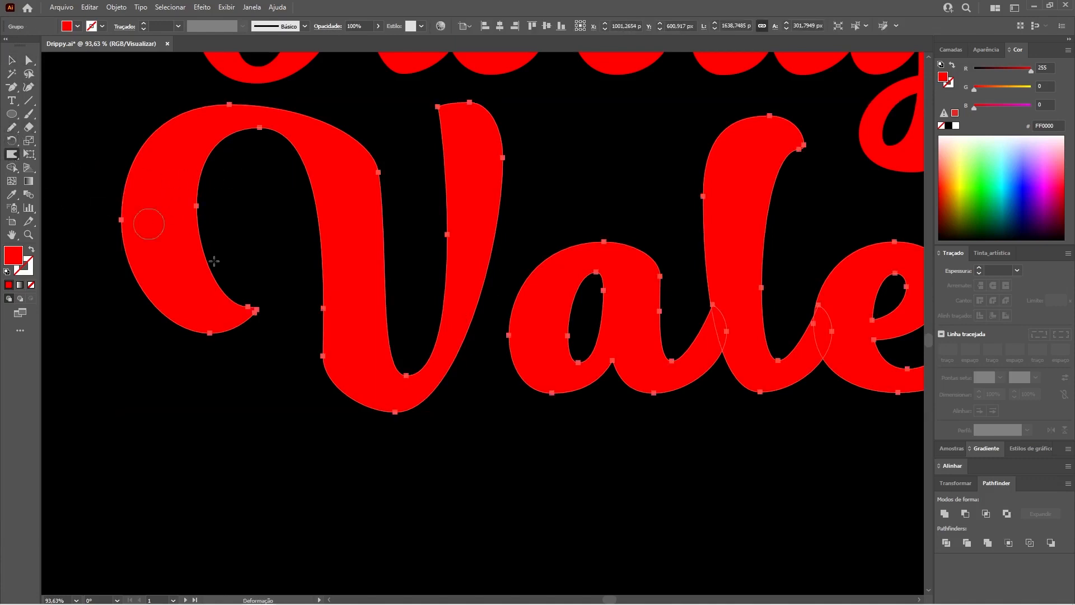
left_click_drag(351, 394, 345, 472)
left_click_drag(388, 405, 395, 486)
left_click_drag(413, 409, 415, 428)
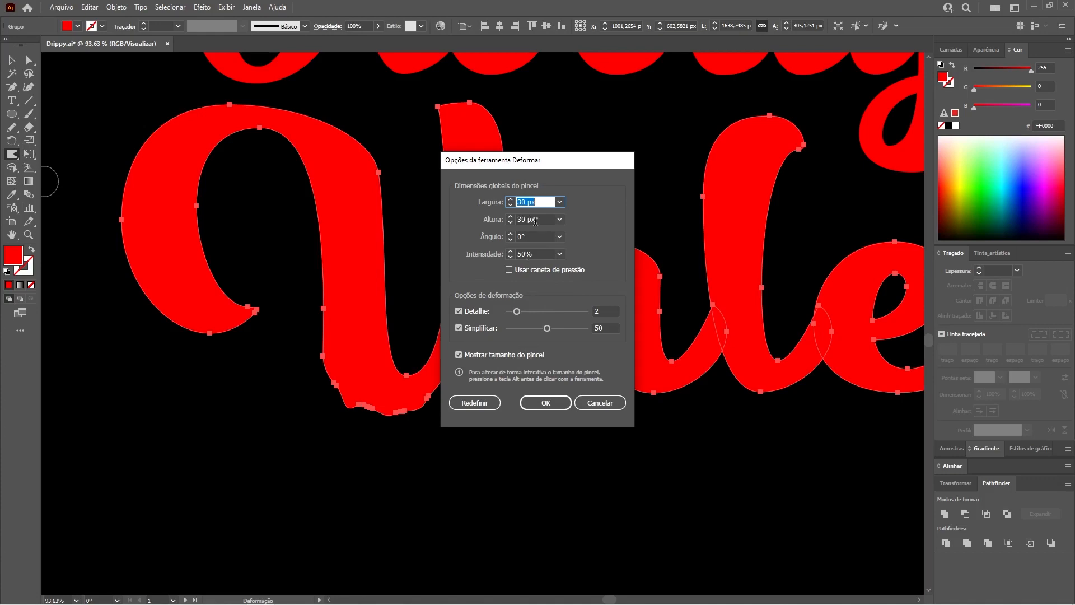
left_click(602, 403)
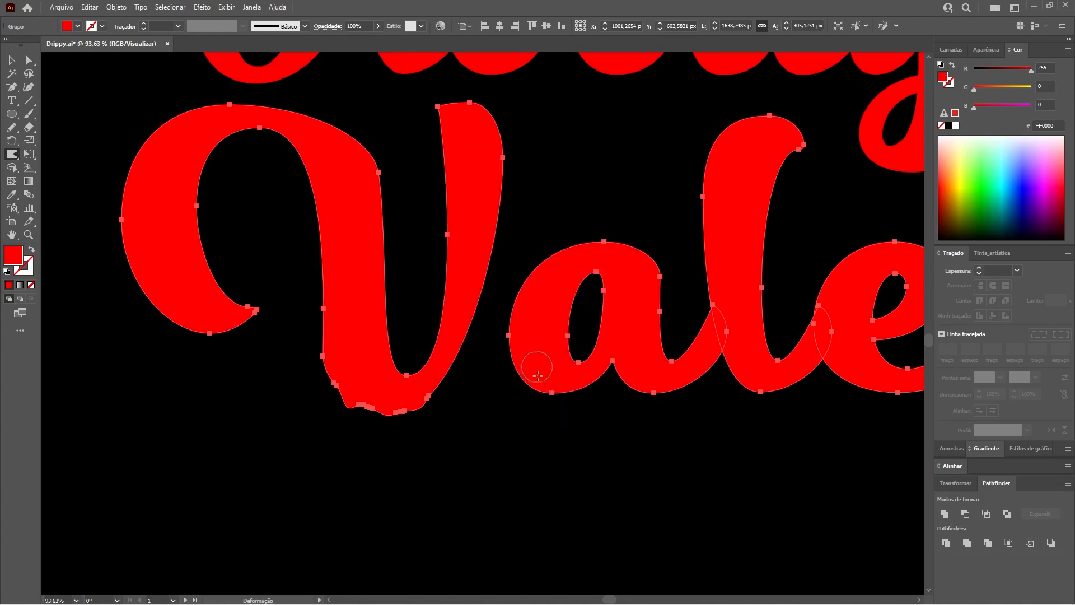
Step: Warp the bottom edges of the a and the l in Valentine into small drips and deselect the lettering
left_click_drag(539, 370, 529, 447)
mouse_move(572, 385)
left_mouse_down()
mouse_move(571, 411)
mouse_move(588, 420)
left_mouse_up()
left_click_drag(636, 390, 631, 437)
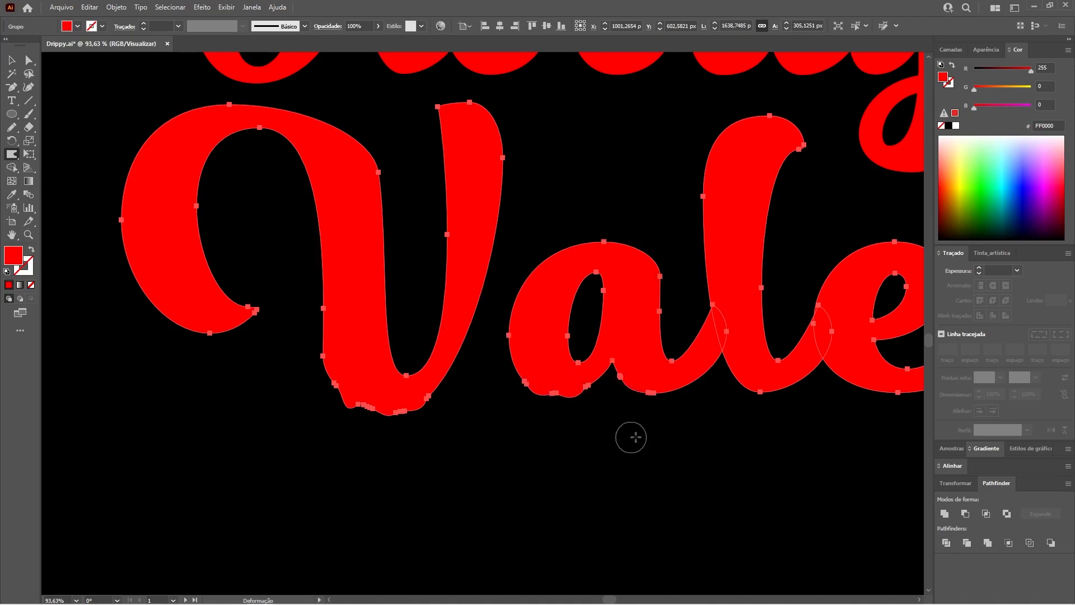
left_click_drag(763, 395, 766, 449)
left_click_drag(683, 374, 687, 471)
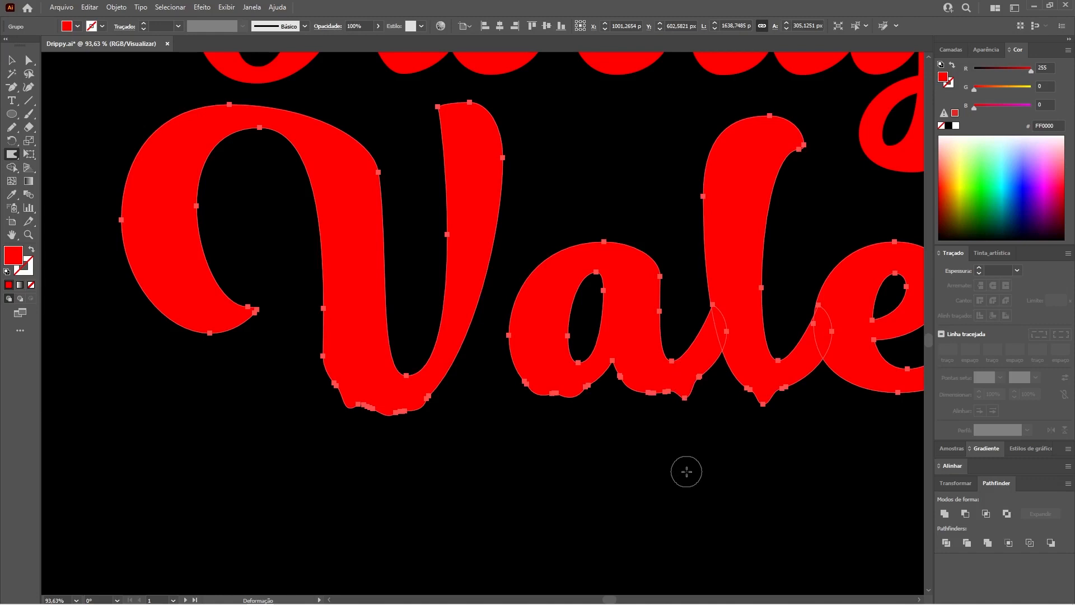
key("v")
left_click(569, 134)
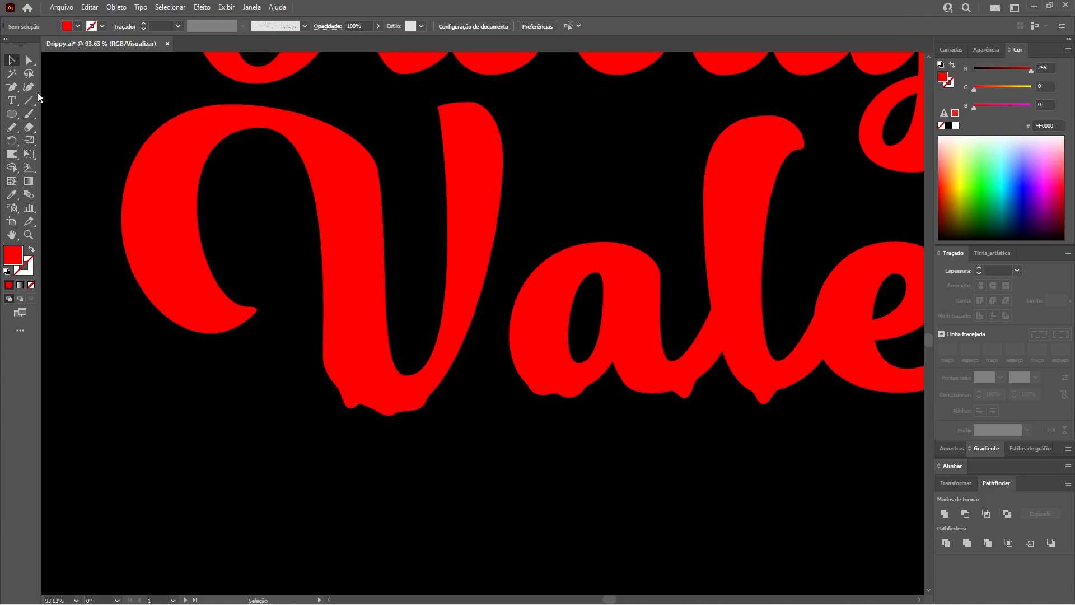
Step: Draw red drips with the Pencil tool hanging from the V's left curl and its bottom edge
key("n")
mouse_move(143, 281)
left_mouse_down()
mouse_move(152, 315)
mouse_move(144, 355)
mouse_move(173, 344)
mouse_move(171, 304)
left_mouse_up()
mouse_move(175, 304)
left_mouse_down()
mouse_move(217, 353)
mouse_move(228, 353)
mouse_move(225, 313)
left_mouse_up()
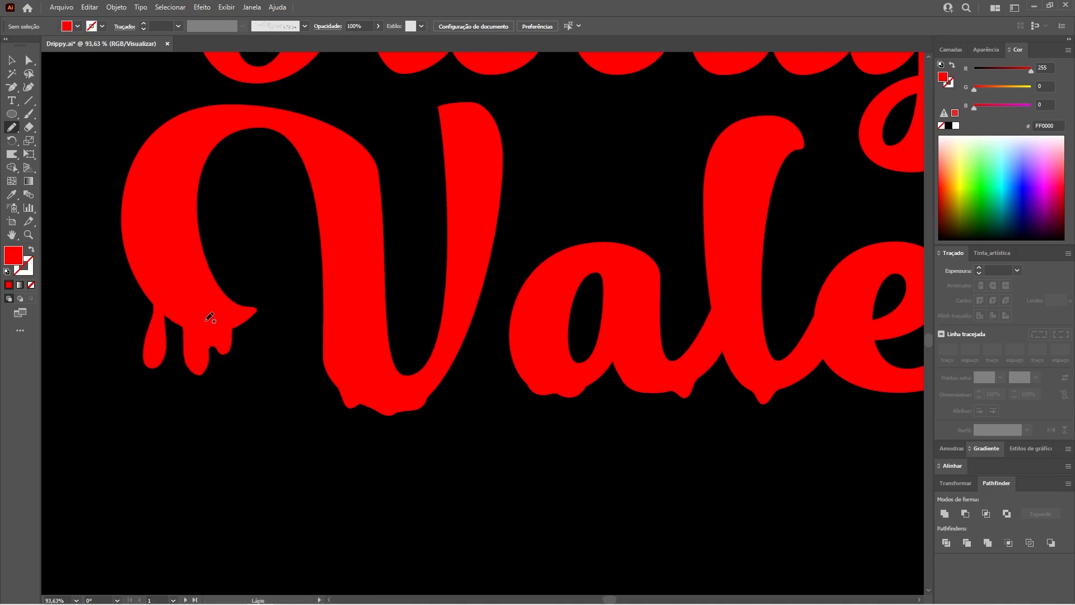
mouse_move(352, 377)
left_mouse_down()
mouse_move(372, 434)
mouse_move(404, 437)
mouse_move(416, 398)
left_mouse_up()
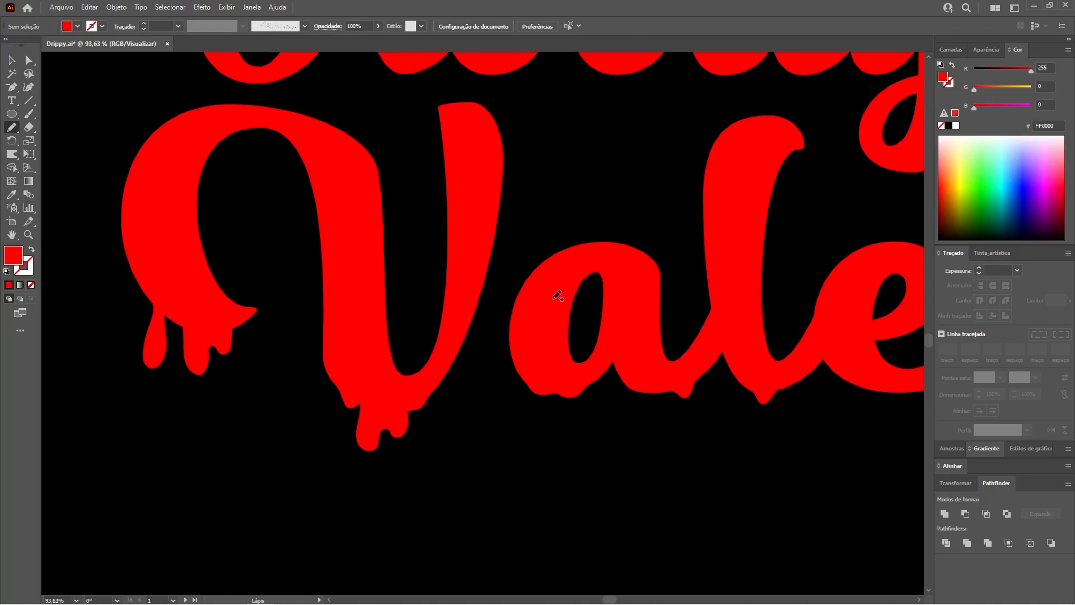
Step: Draw Pencil drips inside the opening of the a and along the bottom edges of the a and l
mouse_move(549, 296)
left_mouse_down()
mouse_move(570, 299)
mouse_move(577, 323)
mouse_move(607, 264)
mouse_move(554, 270)
mouse_move(550, 292)
left_mouse_up()
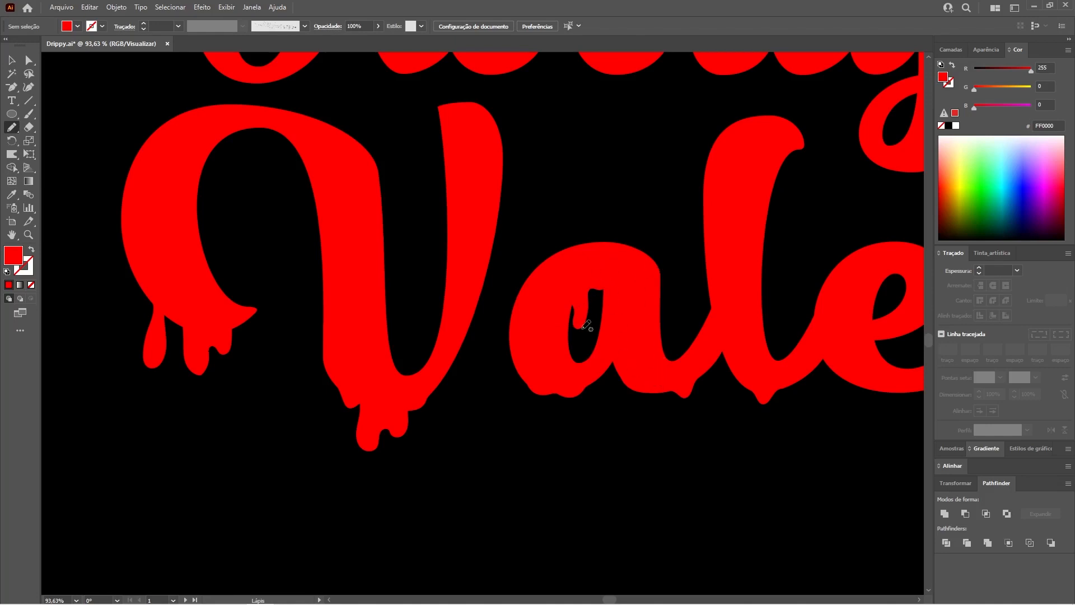
left_click_drag(625, 369, 670, 387)
mouse_move(778, 377)
left_mouse_down()
mouse_move(786, 408)
mouse_move(807, 383)
left_mouse_up()
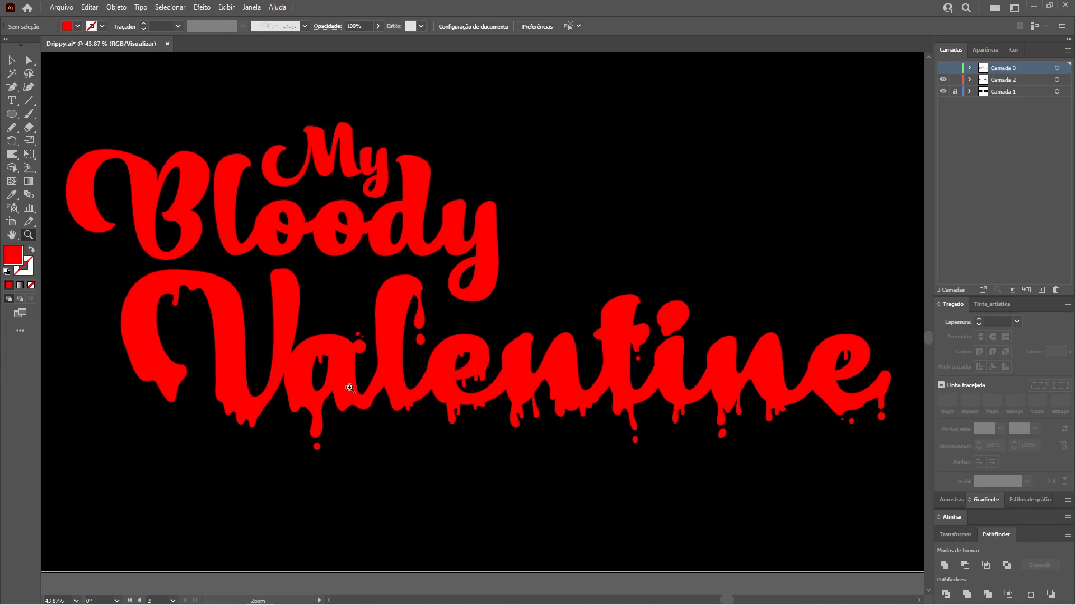
Step: Draw a red ellipse about 8 by 7 px on Camada 2 as a drop beneath the drip under the l
left_click_drag(400, 375, 652, 470)
key("space")
left_click_drag(514, 451, 543, 341)
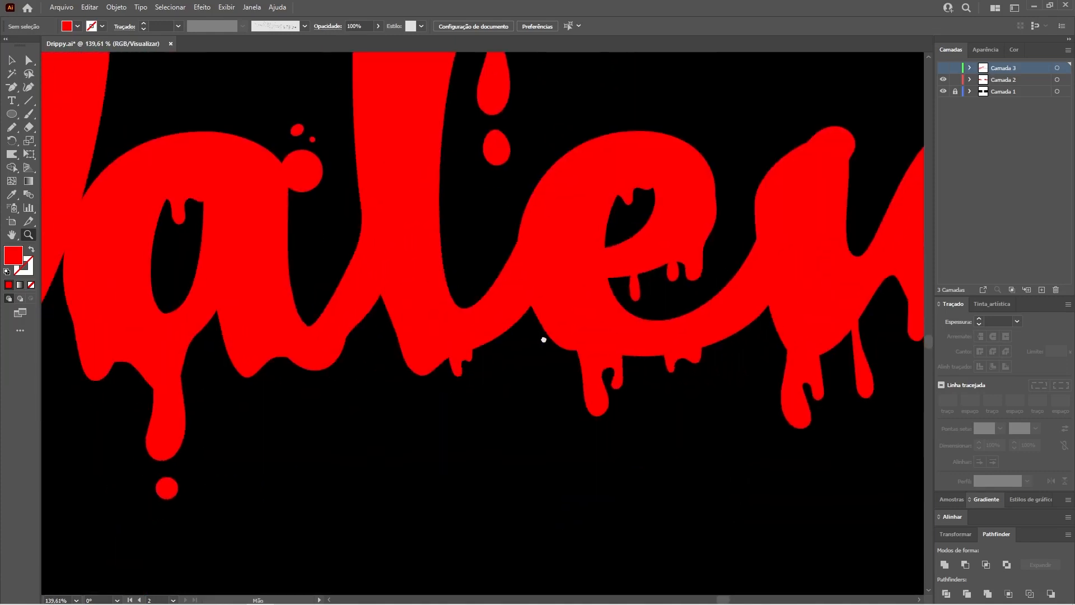
key("l")
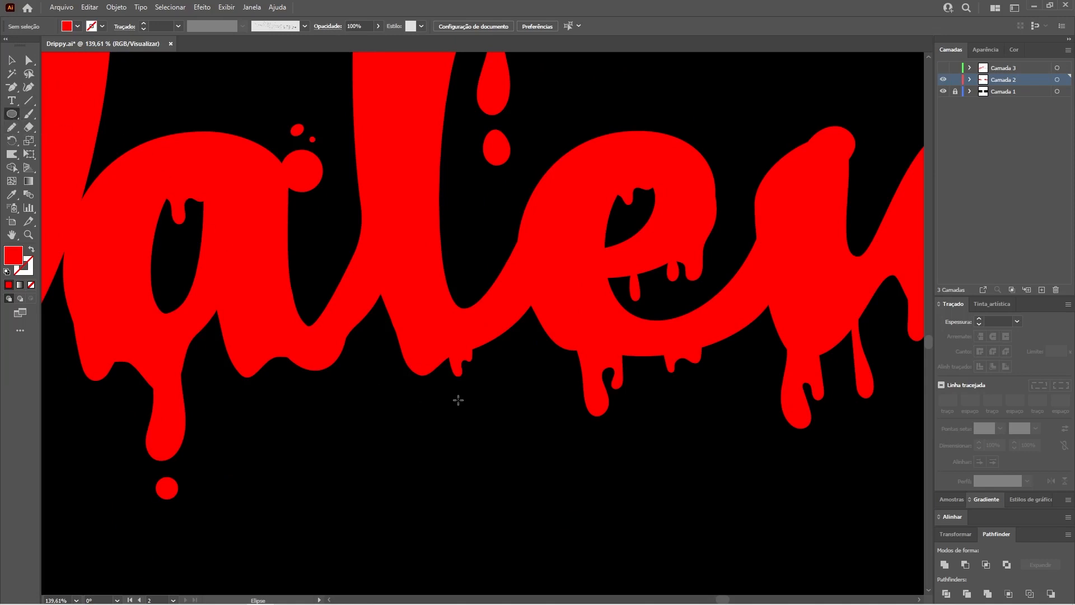
mouse_move(456, 387)
left_mouse_down()
mouse_move(486, 409)
mouse_move(455, 385)
mouse_move(475, 409)
mouse_move(466, 398)
left_mouse_up()
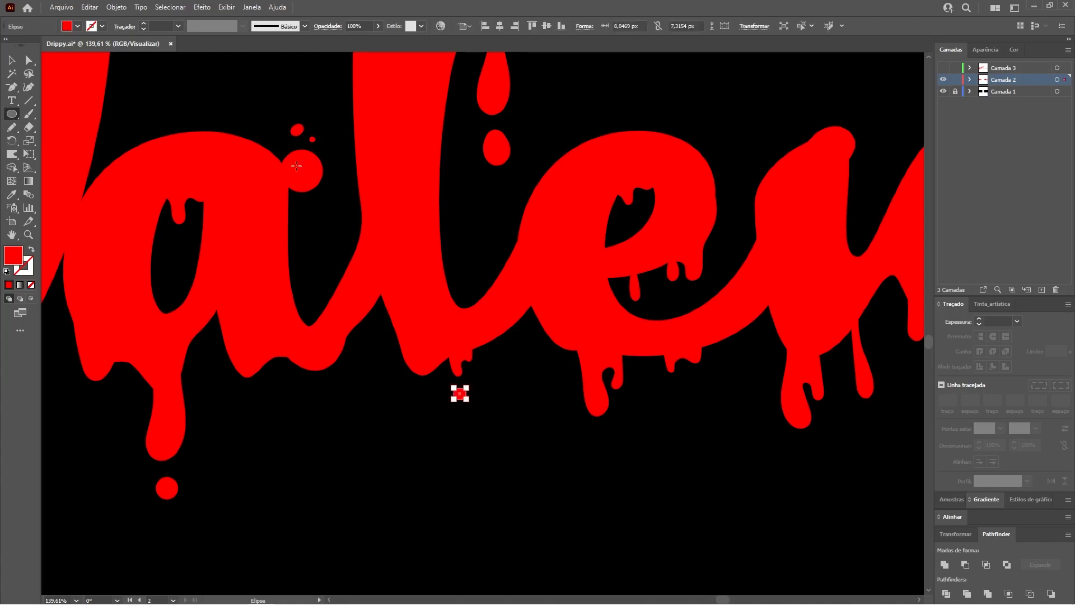
Step: Select the large round drop at the upper right of the a to examine its anchor points
key("z")
left_click_drag(287, 125, 545, 304)
key("space")
key("a")
left_click(452, 291)
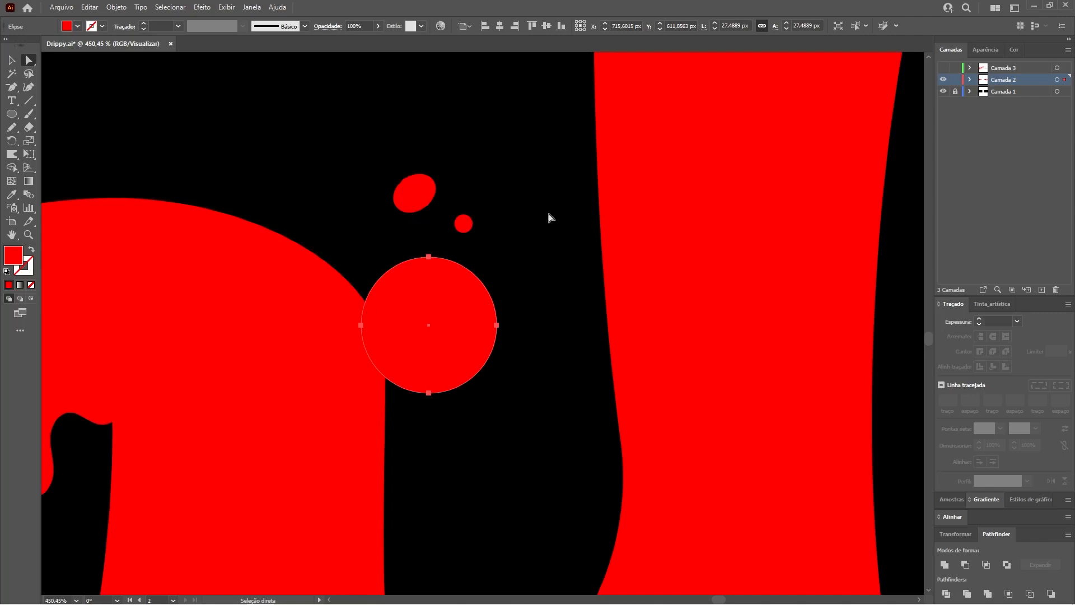
Step: Select the drip shape under the i in Valentine with Direct Selection to examine its anchor points and rounded corners
scroll(501, 305, "down", 4)
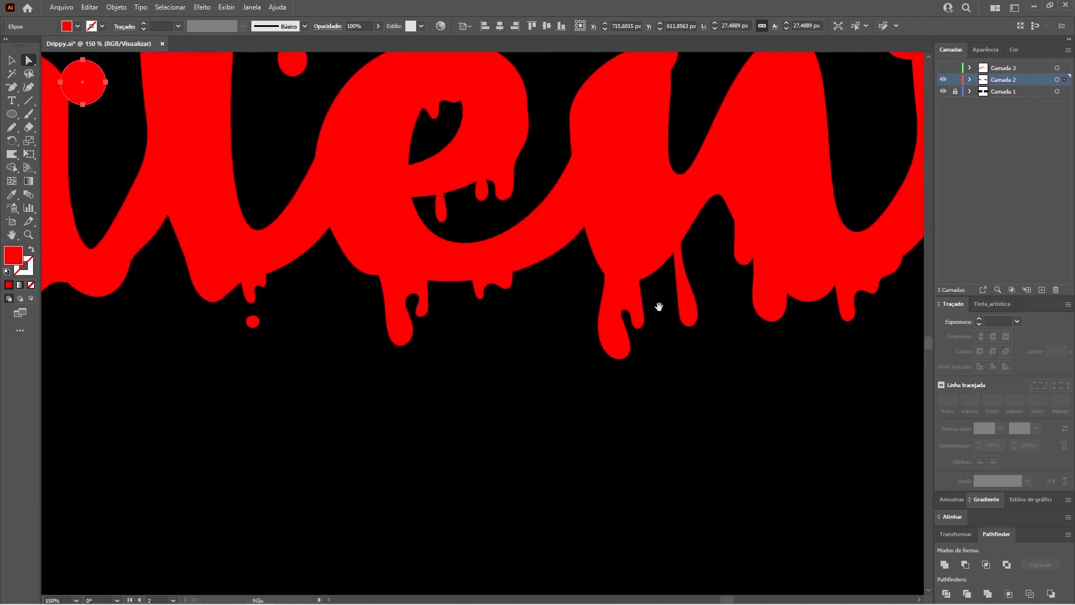
scroll(657, 305, "right", 3)
left_click_drag(764, 287, 502, 319)
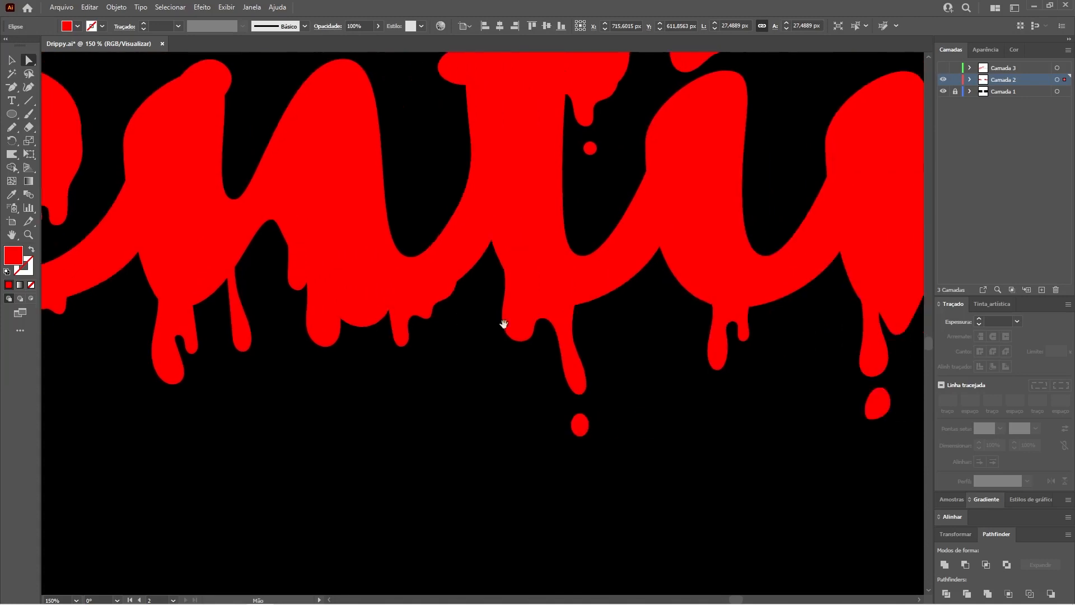
left_click_drag(729, 372, 605, 427)
key("z")
key("v")
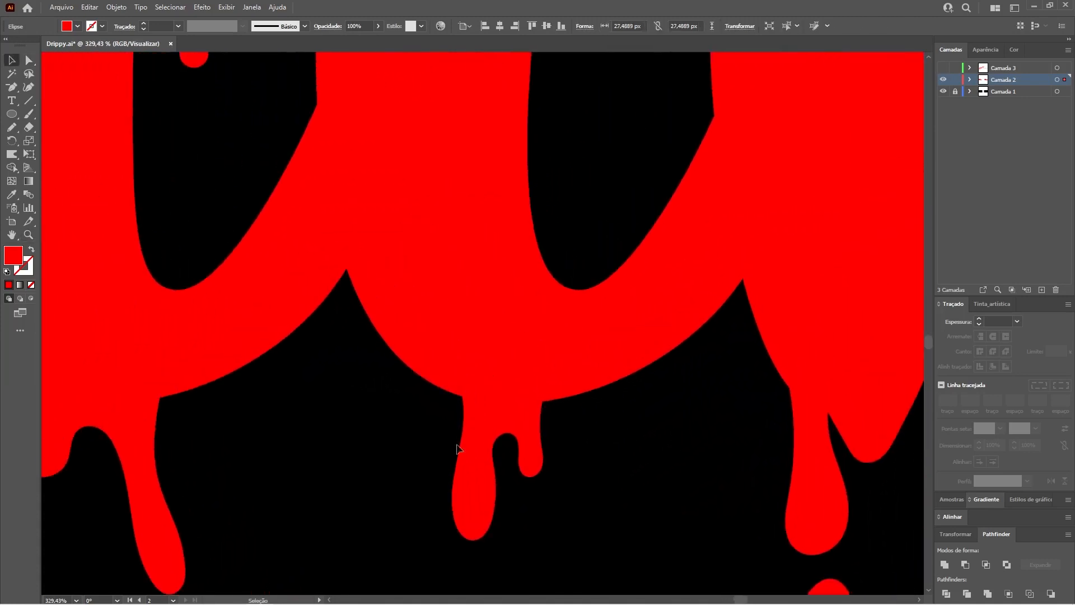
left_click(529, 443)
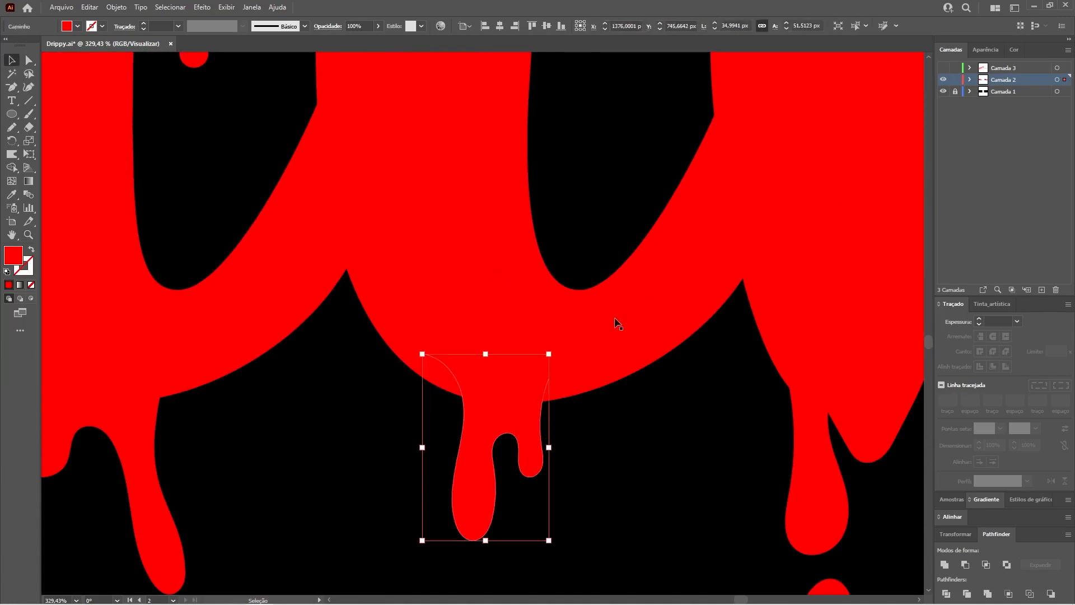
key("a")
key("ctrl+minus")
left_click_drag(475, 266, 396, 377)
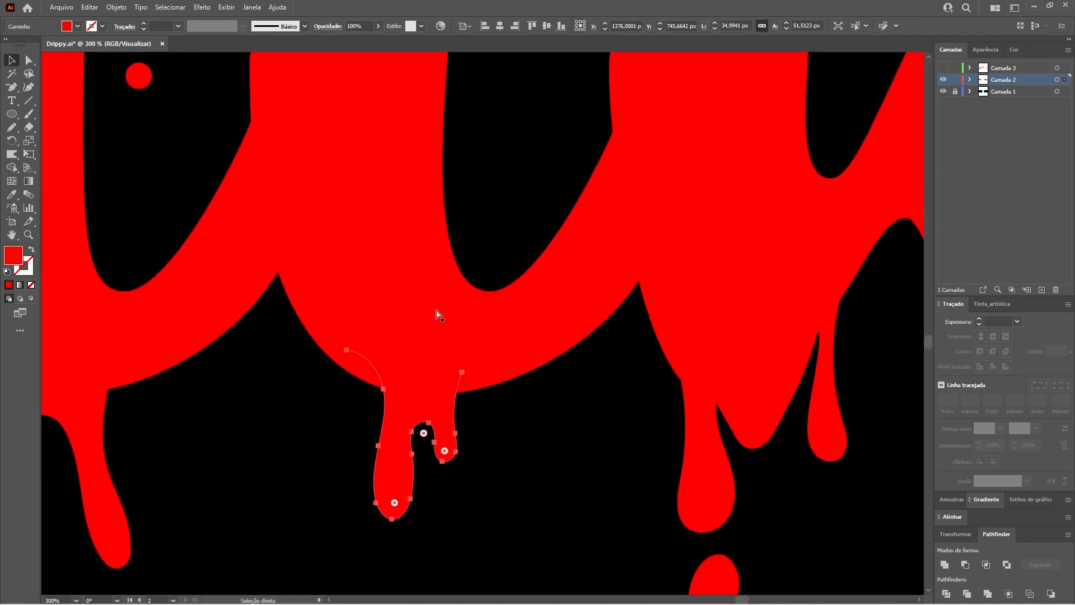
Step: Unite the drip under the i with the Valentine lettering using the Pathfinder panel's unite operation
key("ctrl+minus")
key("ctrl+minus")
left_click_drag(601, 289, 576, 373)
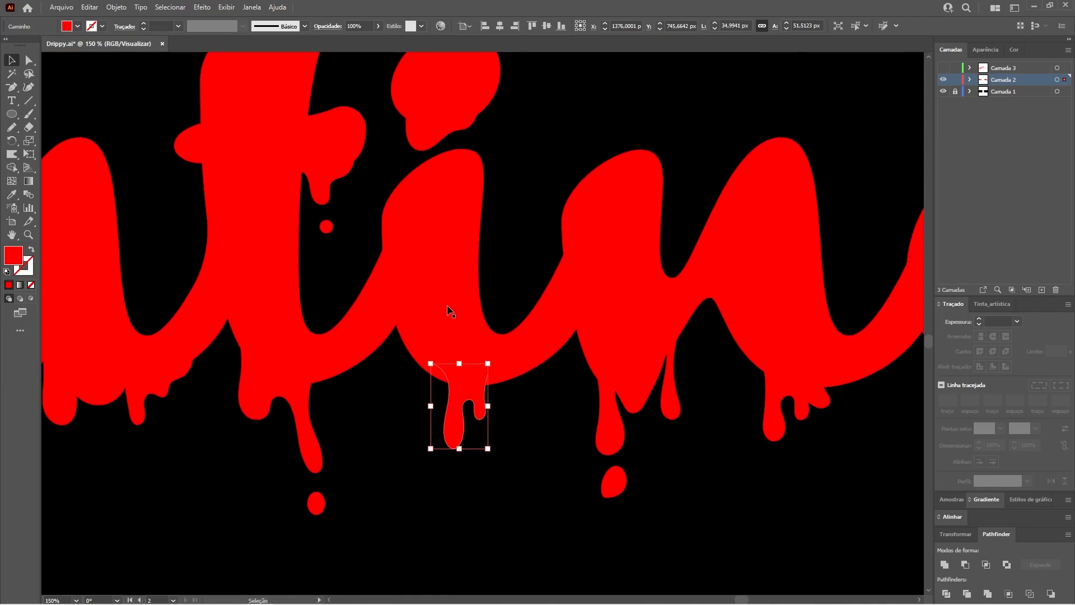
left_click(449, 311, "shift")
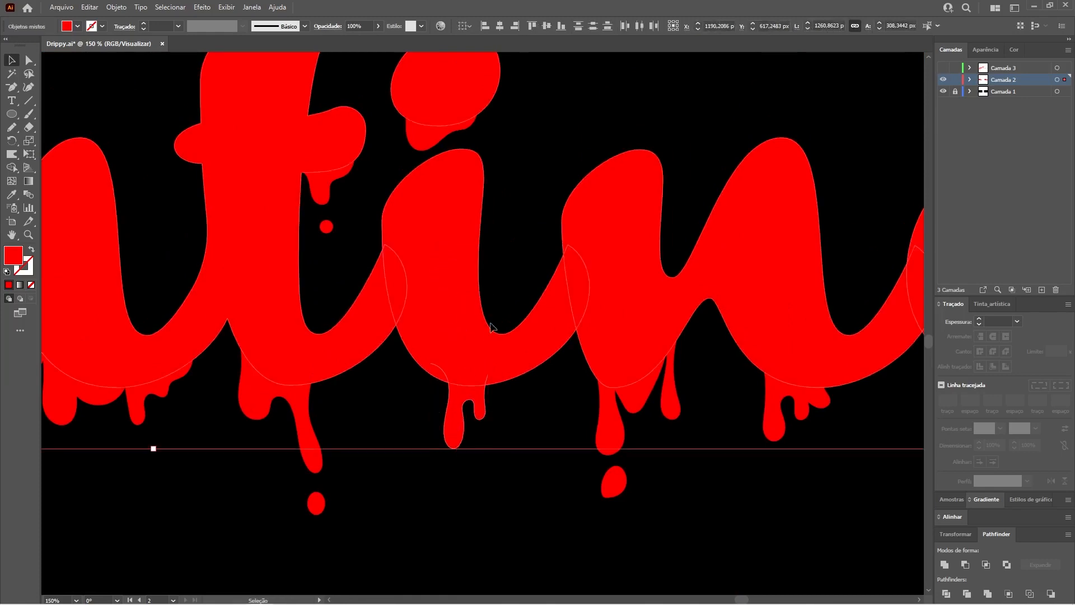
left_click_drag(997, 534, 633, 122)
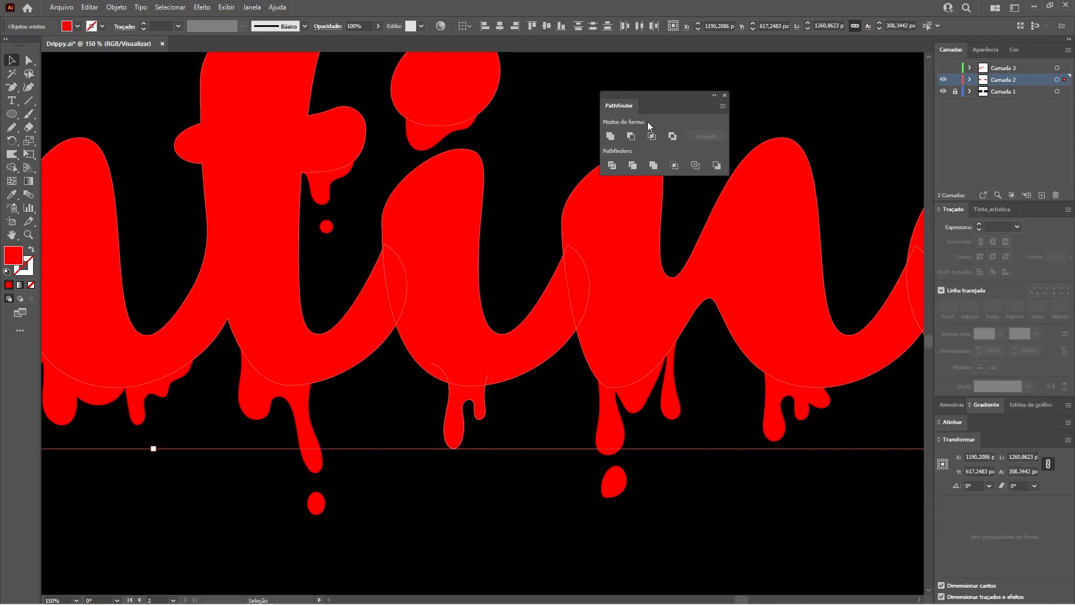
left_click(610, 138)
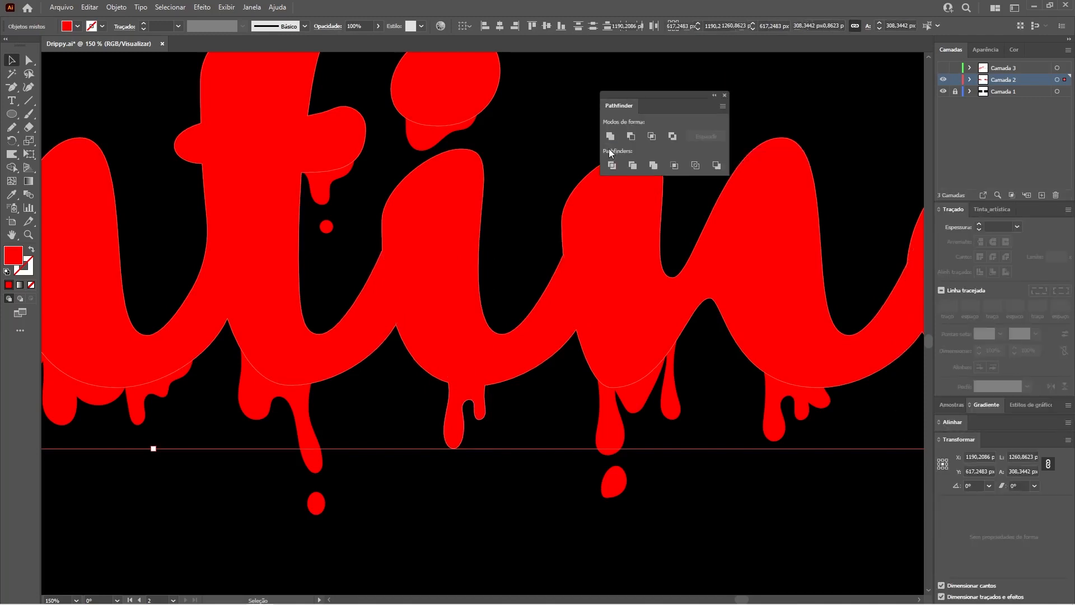
Step: Delete the extra anchor point where the drip's left side meets the i, and select the remaining corner point
key("ctrl+shift+a")
key("ctrl+space")
left_click_drag(458, 381, 701, 436)
key("space")
left_click_drag(540, 434, 499, 269)
key("a")
left_click(387, 234)
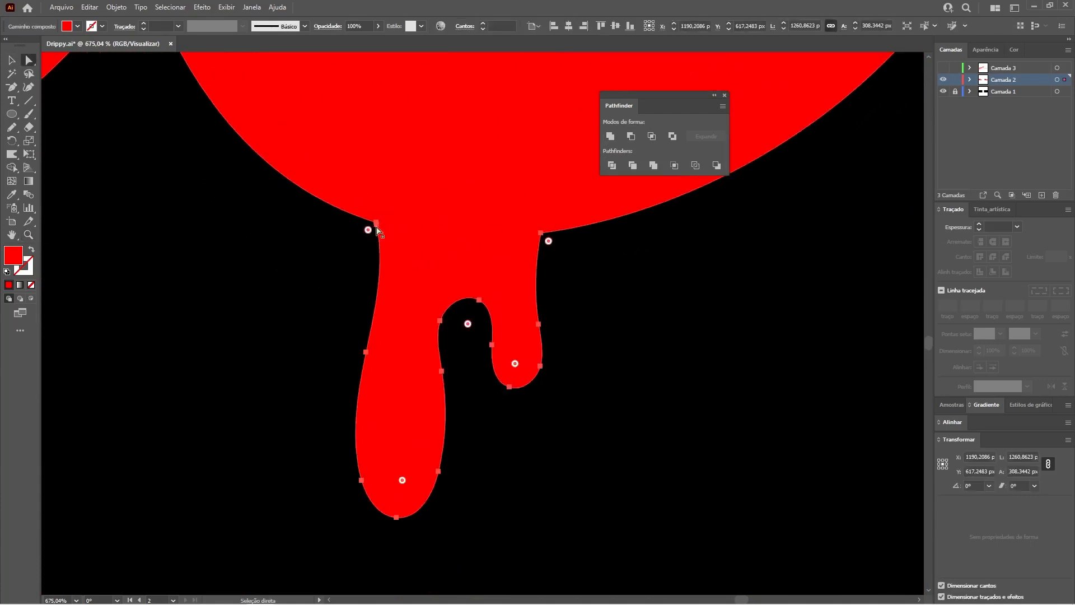
left_click(377, 224)
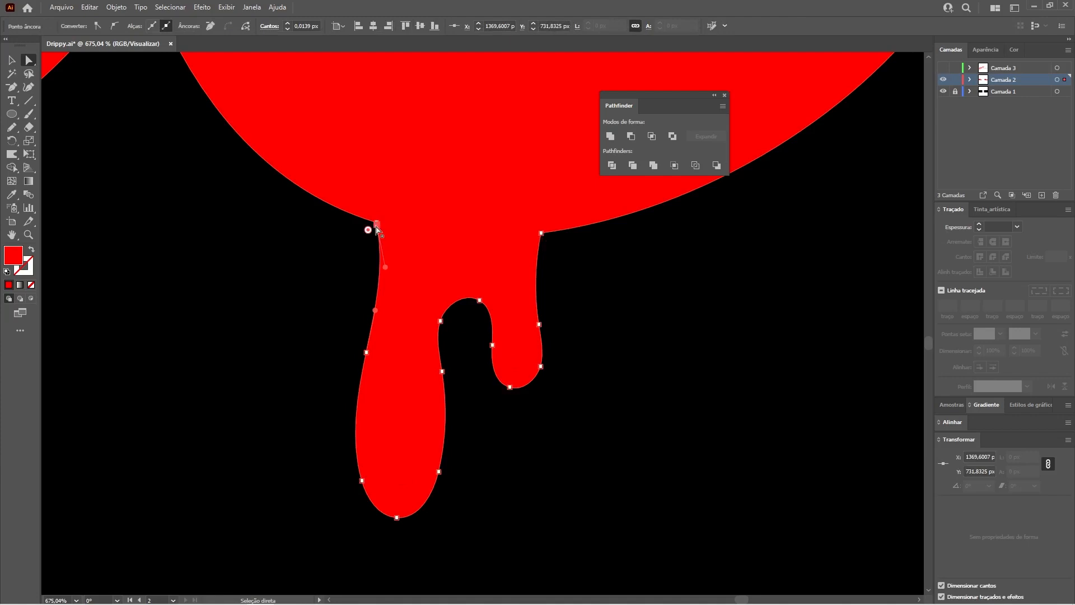
key("p")
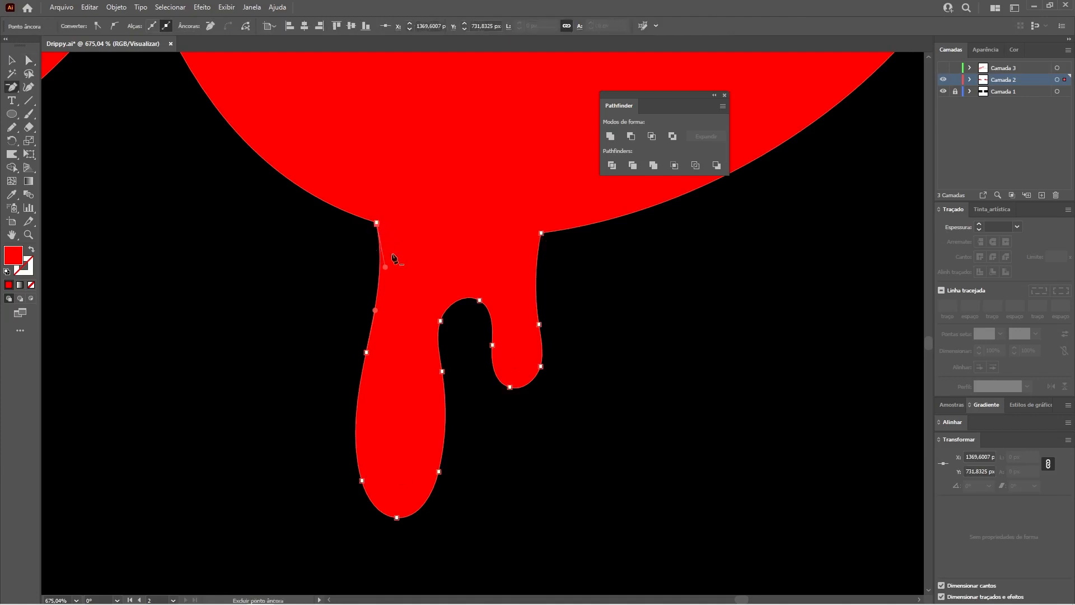
left_click(377, 231)
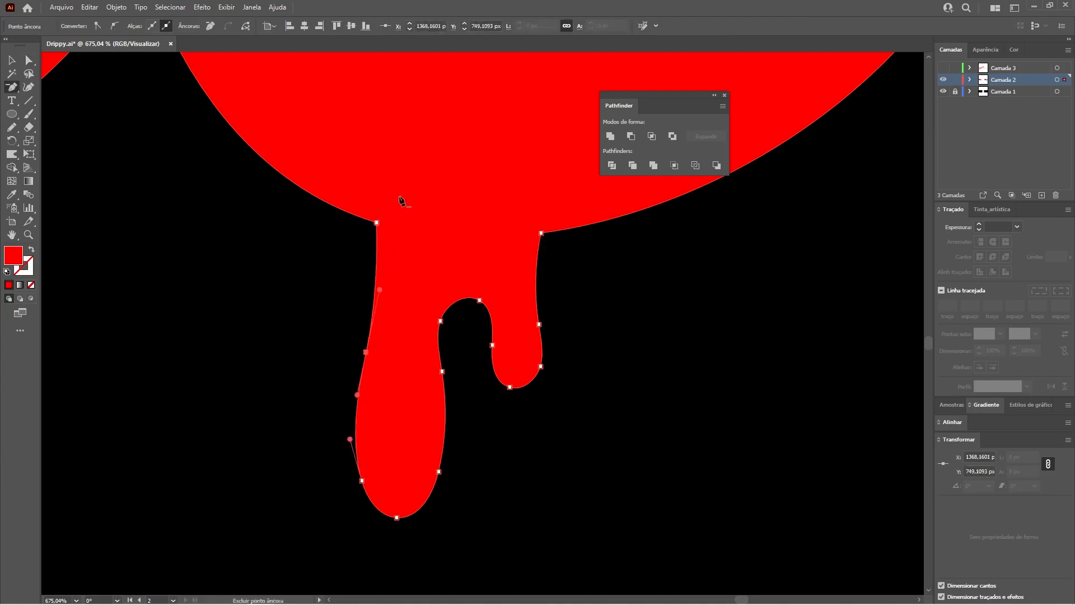
key("a")
left_click(376, 224)
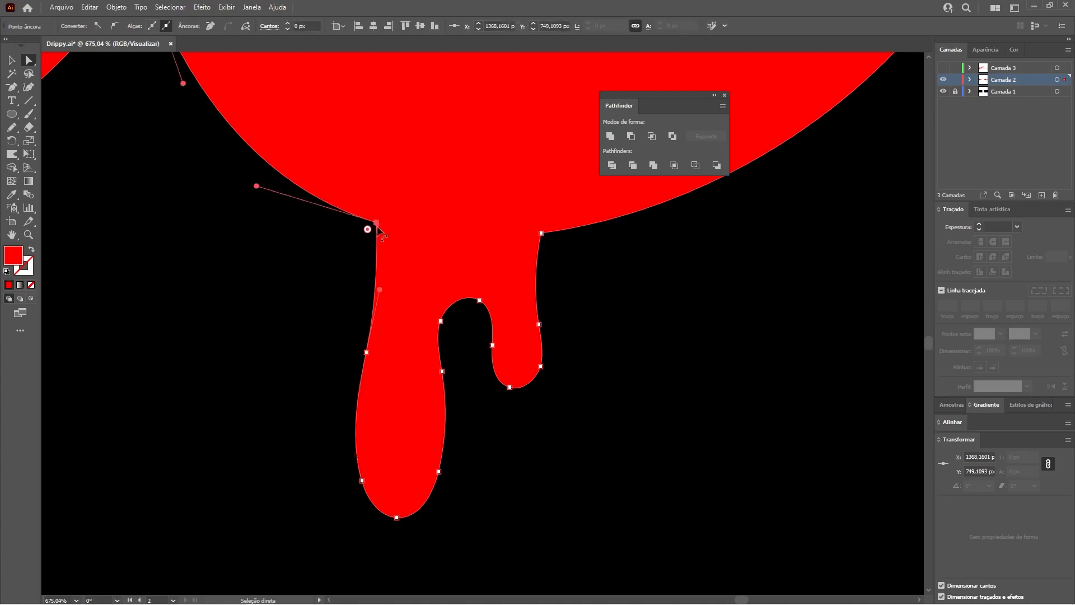
Step: Change the layer colour of Camada 2 to Verde
key("z")
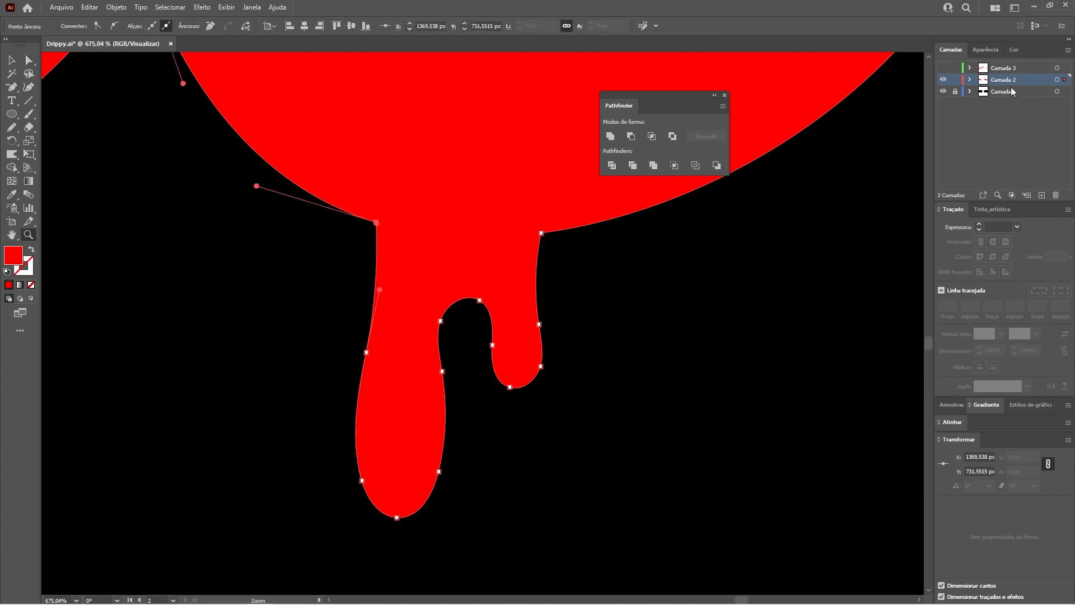
double_click(1033, 81)
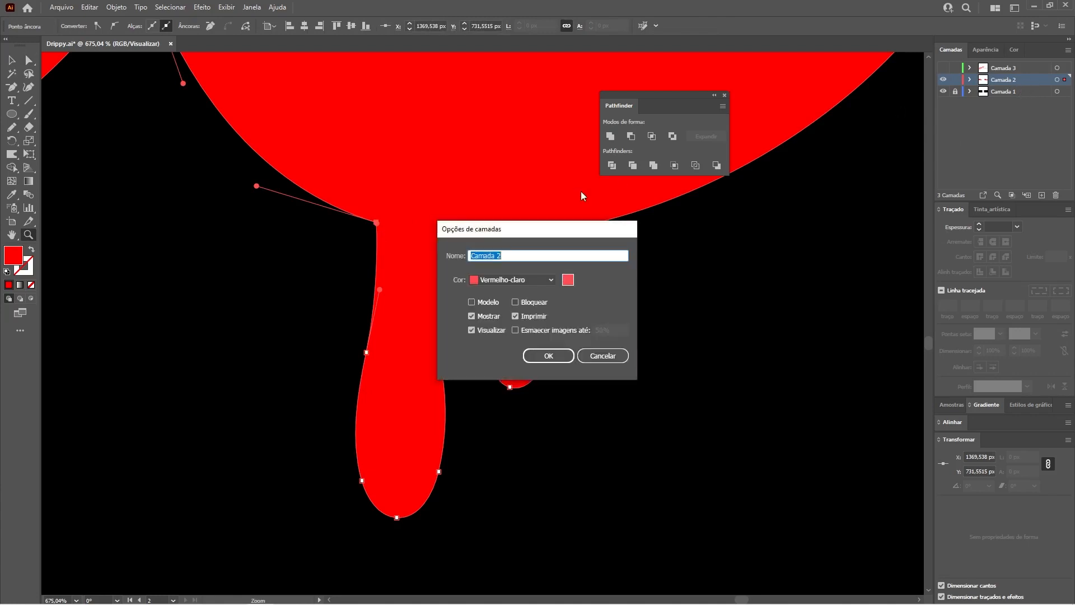
left_click(540, 279)
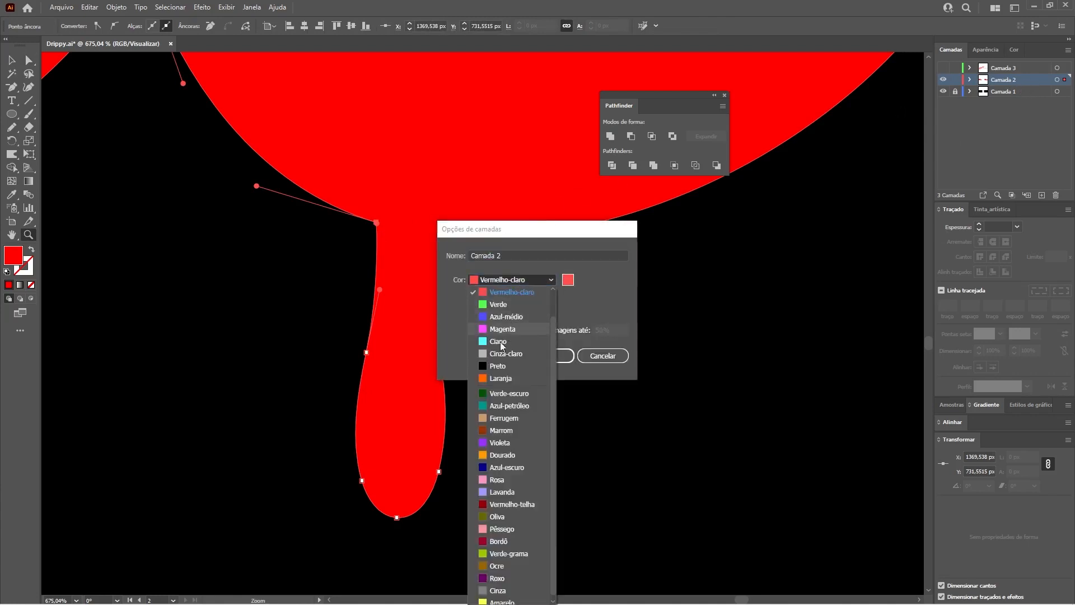
left_click(499, 305)
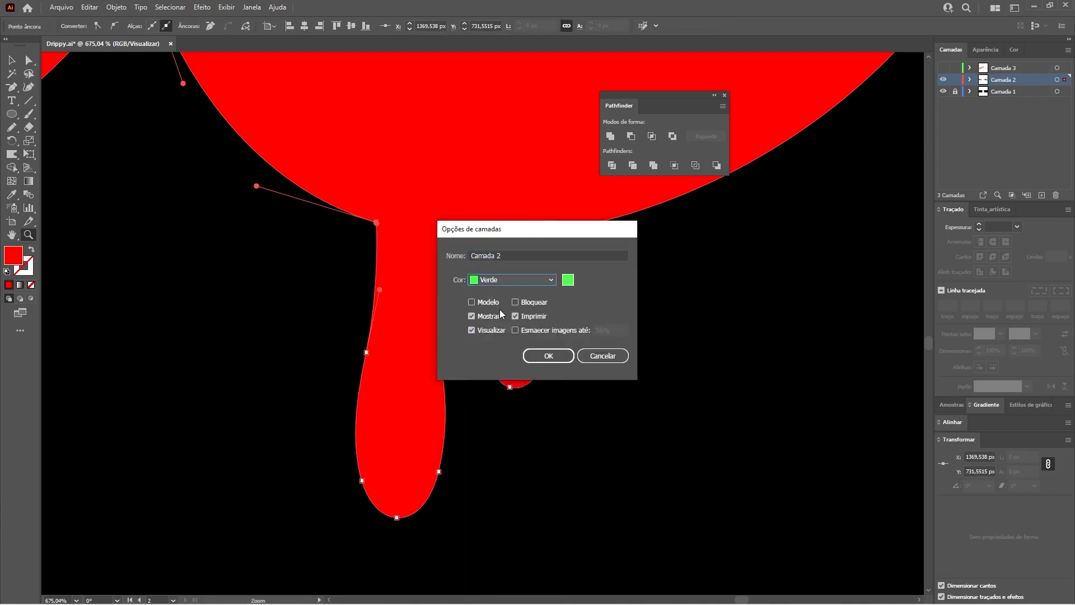
left_click(549, 357)
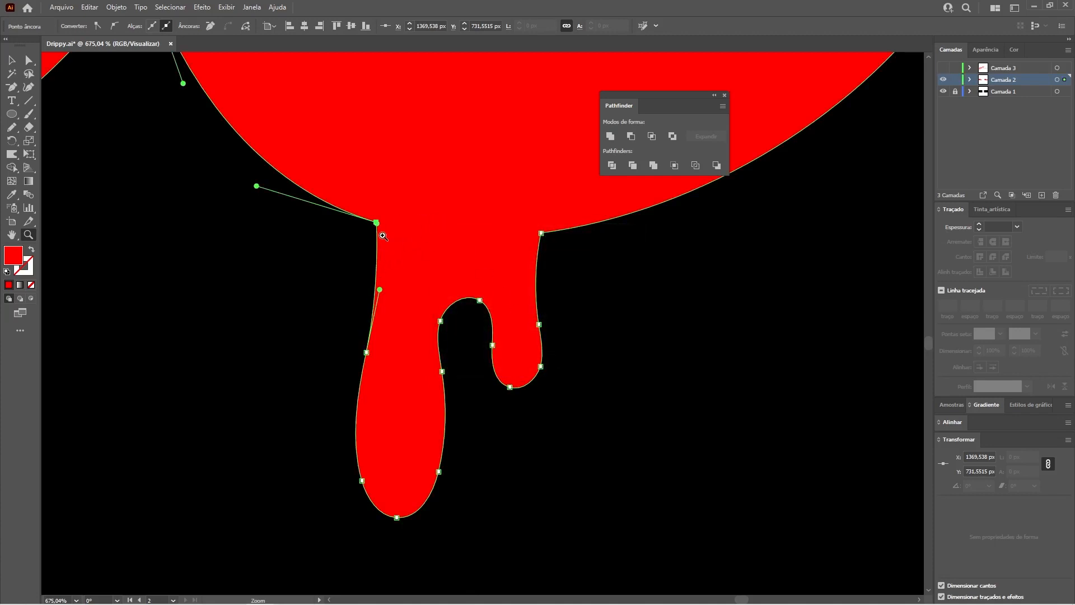
Step: Round the corner where the drip's left side meets the i into a smooth curve
key("a")
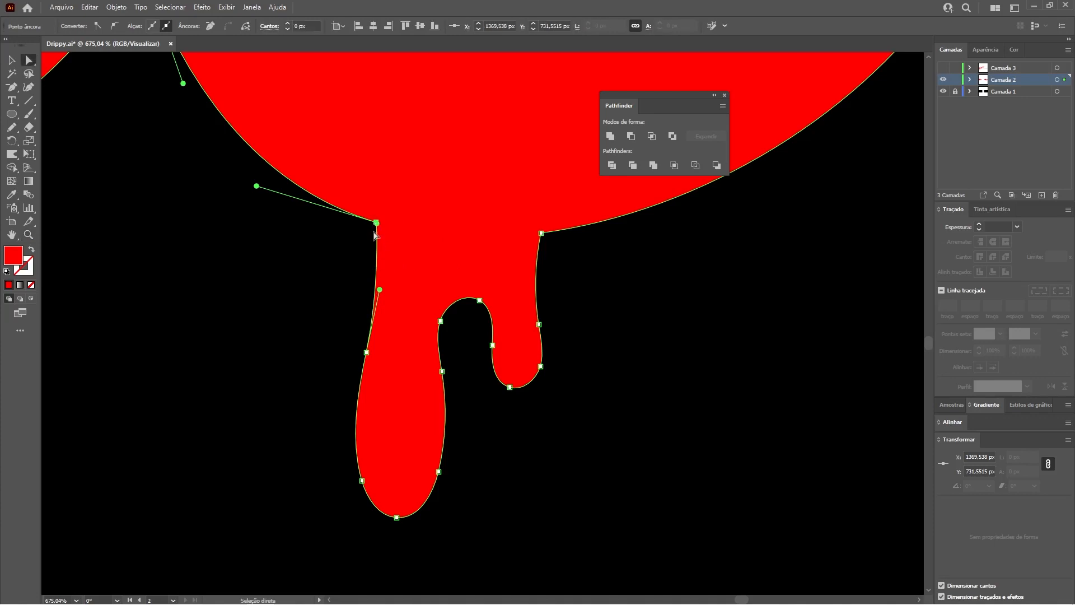
left_click_drag(367, 230, 287, 253)
left_click(305, 291)
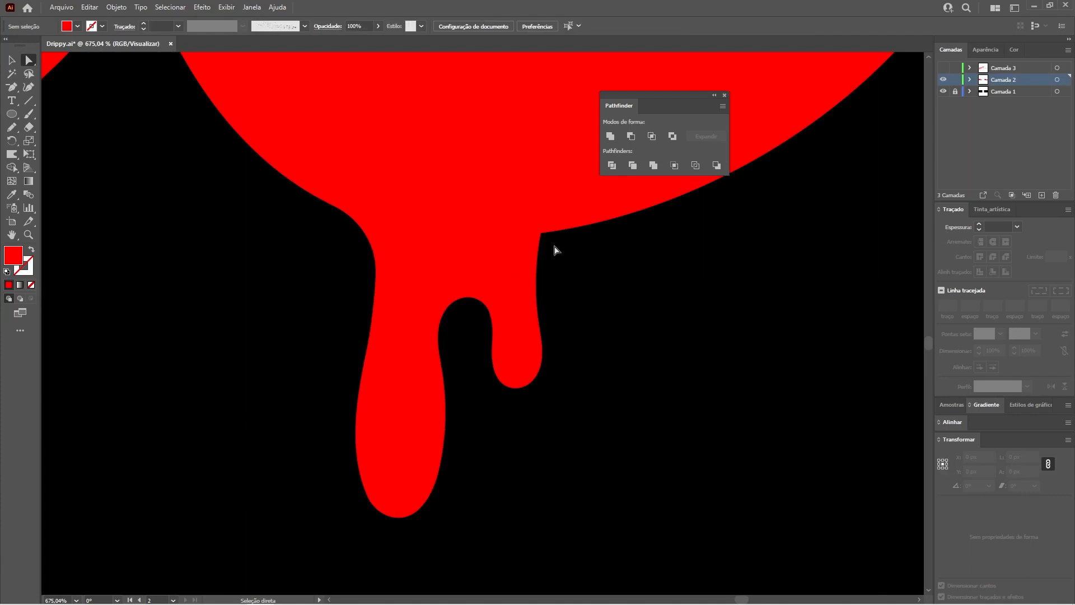
Step: Round the corner where the drip's right side meets the i into a smooth curve
key("z")
left_click_drag(562, 241, 676, 292)
key("space")
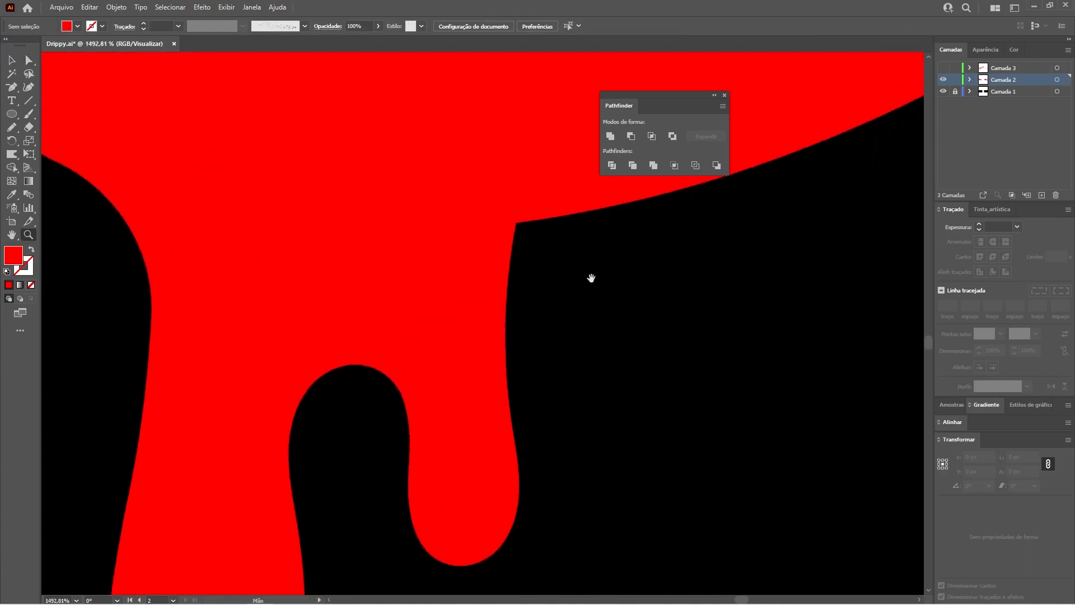
left_click_drag(590, 278, 433, 301)
key("a")
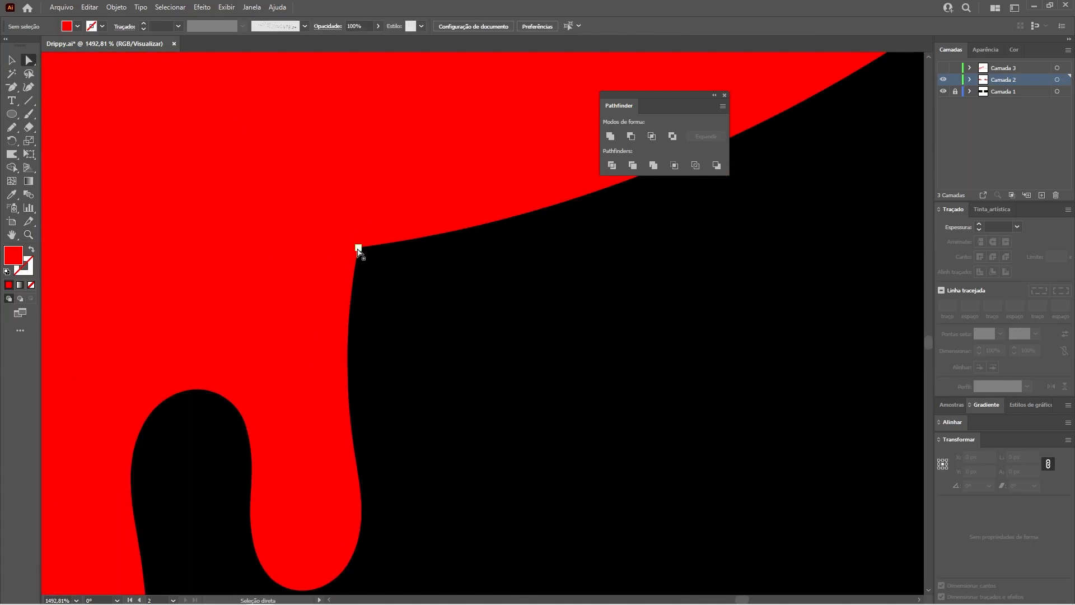
left_click(359, 248)
left_click_drag(366, 256, 493, 316)
left_click(606, 224)
Step: Examine the blended drip under the i alongside the other drips and drops of Valentine
key("ctrl+minus")
key("ctrl+minus")
key("ctrl+minus")
key("ctrl+minus")
key("ctrl+minus")
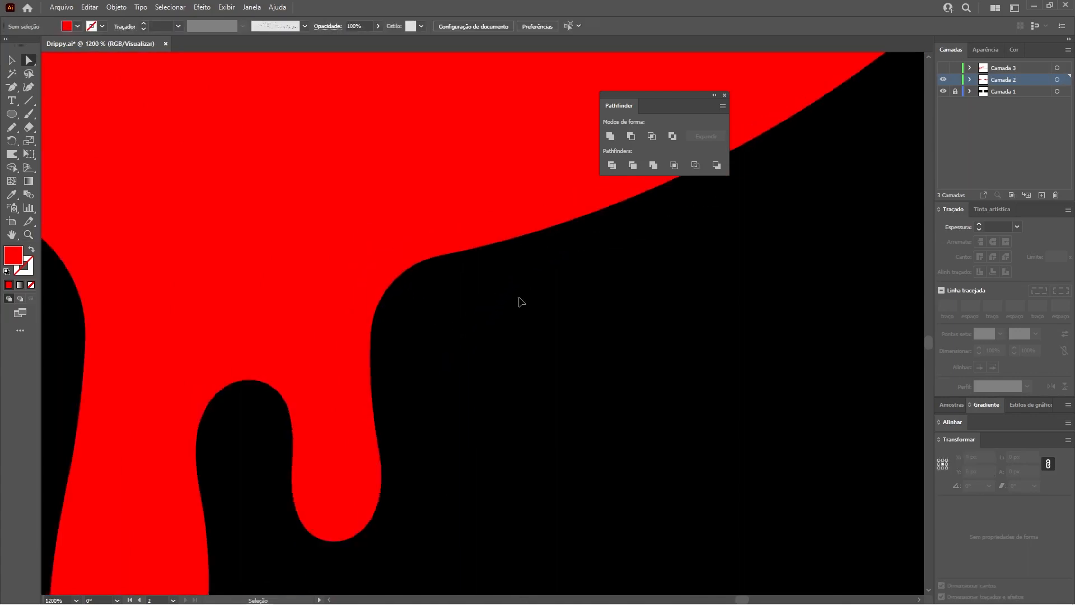
key("ctrl+minus")
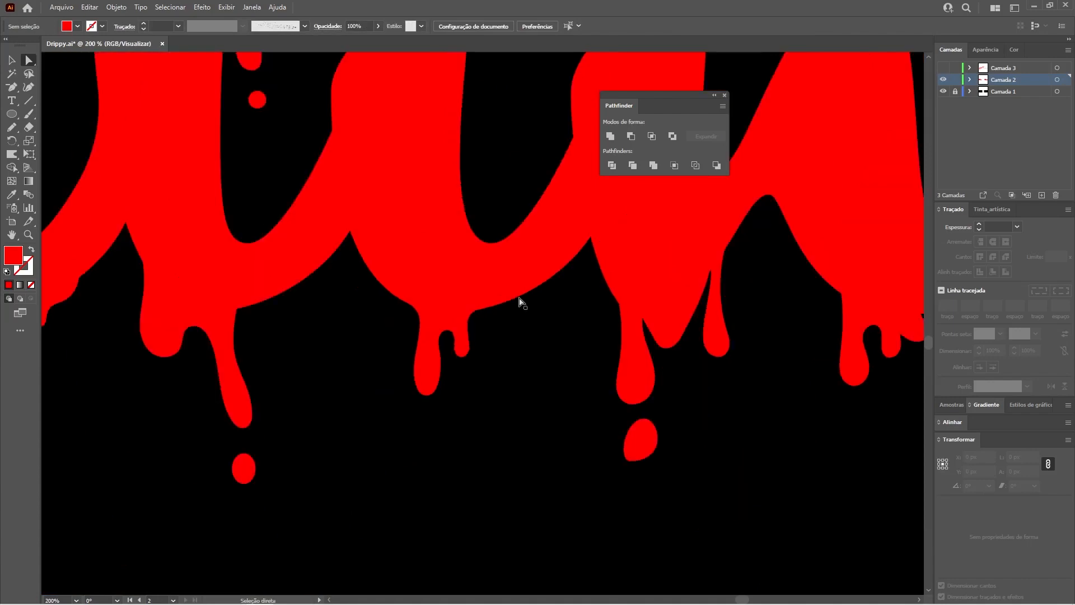
left_click_drag(508, 276, 381, 336)
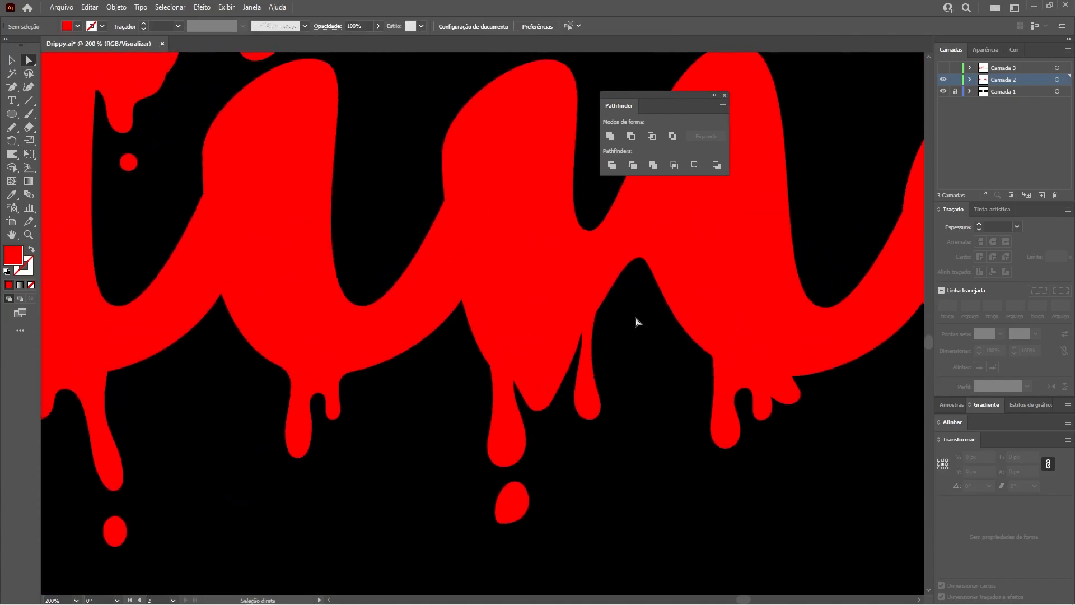
key("ctrl+minus")
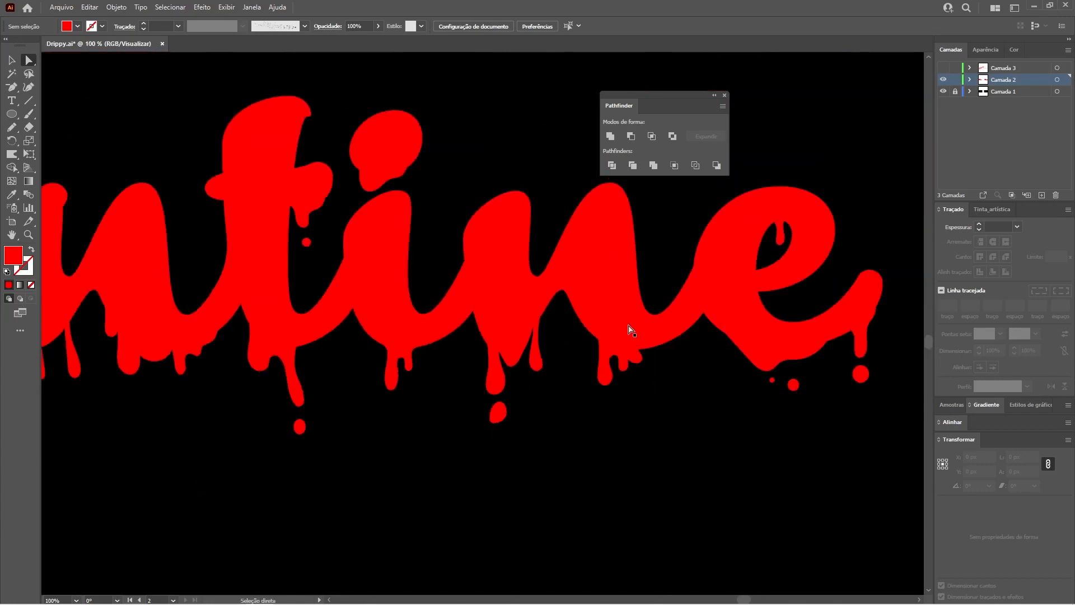
key("ctrl+minus")
key("ctrl+minus")
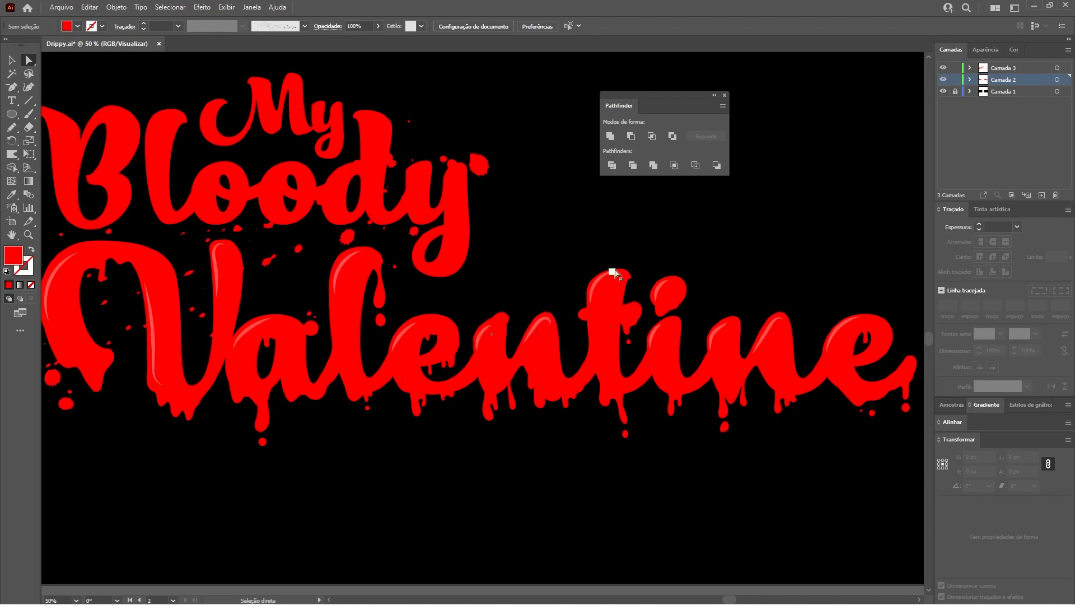
Step: Set the stroke of the highlight on the first stem of the second n in Valentine to white (FFFFFF) and view the whole artwork
key("z")
left_click(624, 314)
left_click_drag(589, 358, 794, 441)
key("space")
left_click_drag(709, 373, 539, 393)
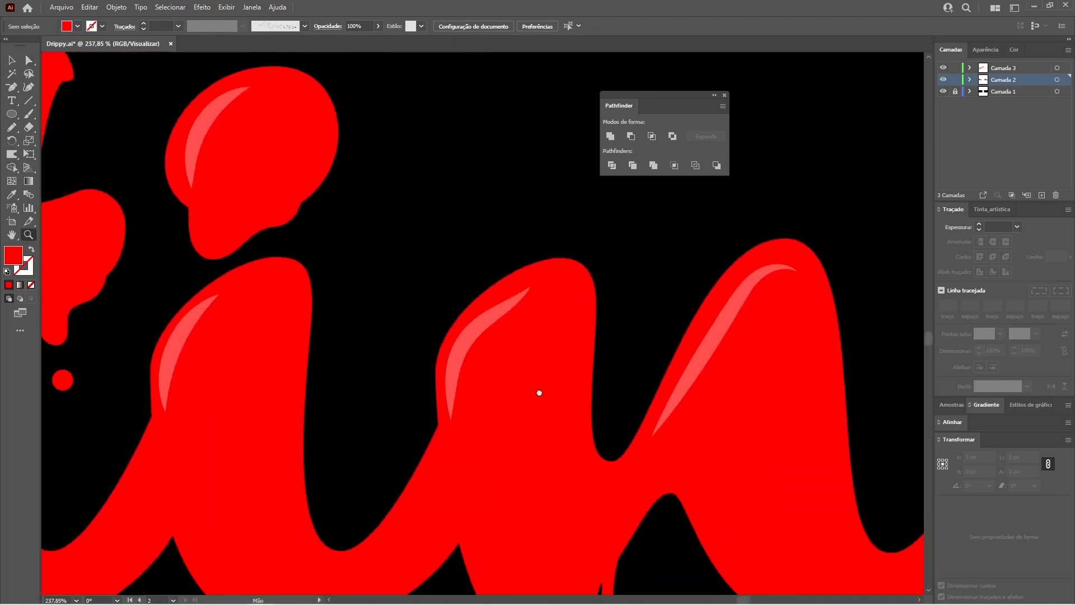
key("a")
left_click(521, 296)
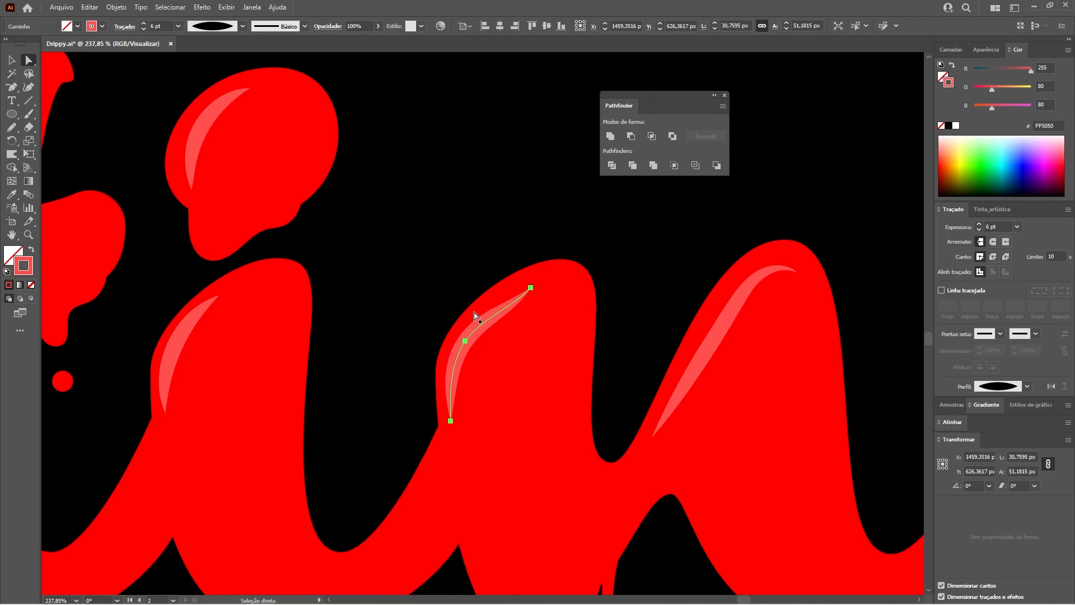
left_click(956, 127)
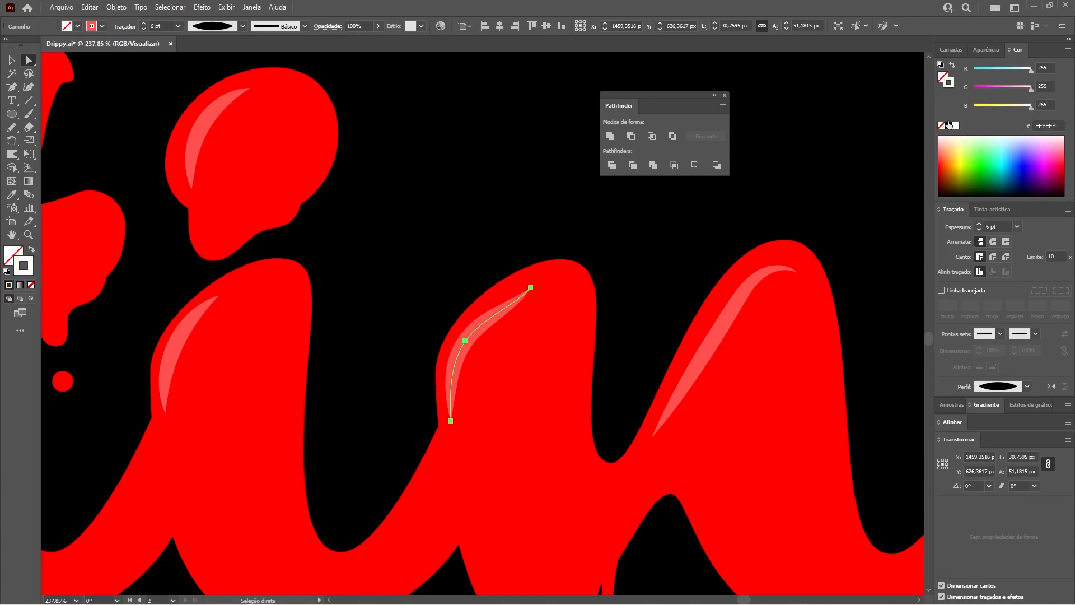
key("ctrl+0")
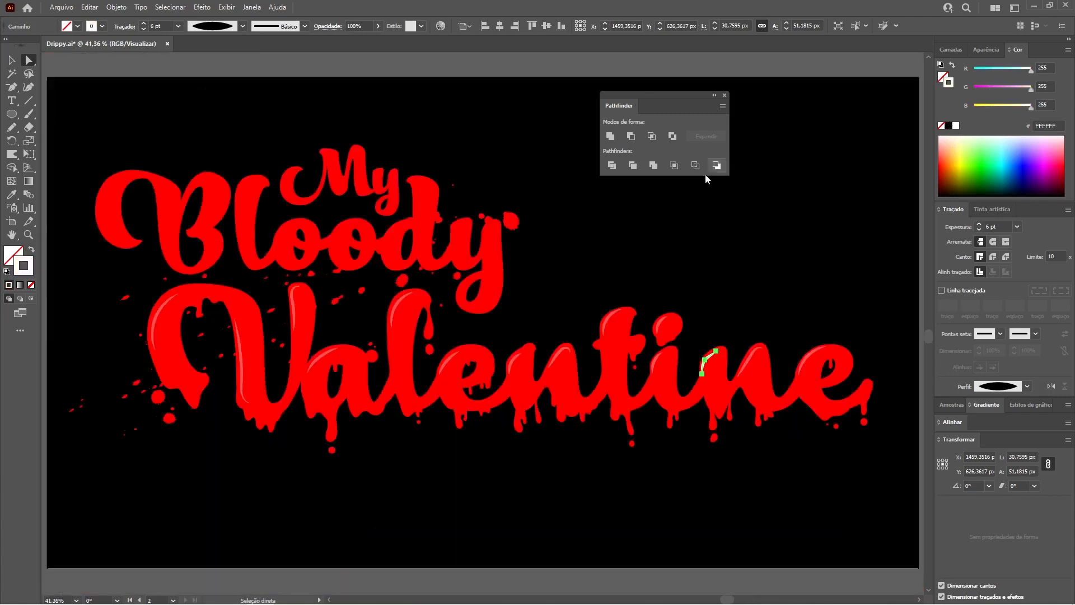
left_click(695, 258)
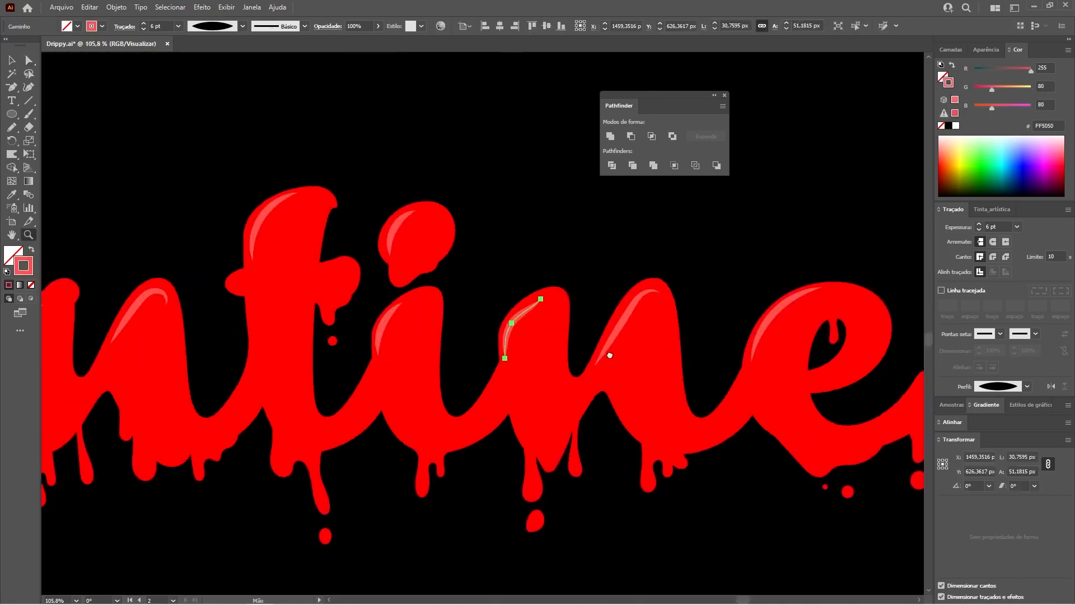
Step: Replace the highlight on the second n's first stem with a curved Pencil stroke, using colour FF5050, 6 pt and Perfil de largura 1
left_click_drag(611, 356, 587, 340)
left_click_drag(526, 313, 474, 304)
key("Delete")
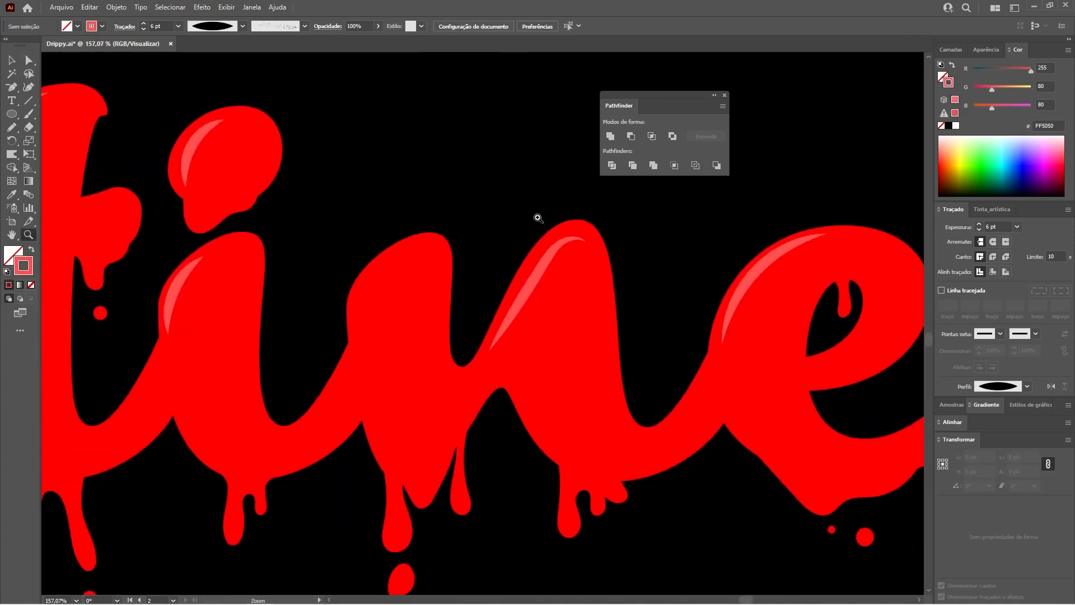
key("n")
left_click(212, 26)
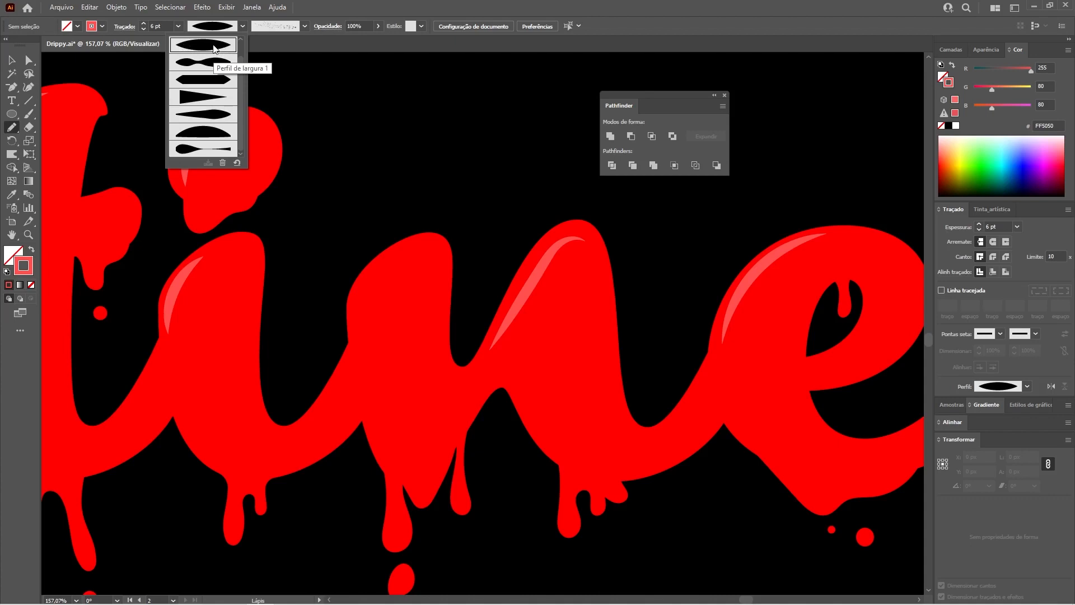
left_click(351, 126)
mouse_move(358, 317)
left_mouse_down()
mouse_move(371, 281)
mouse_move(415, 251)
left_mouse_up()
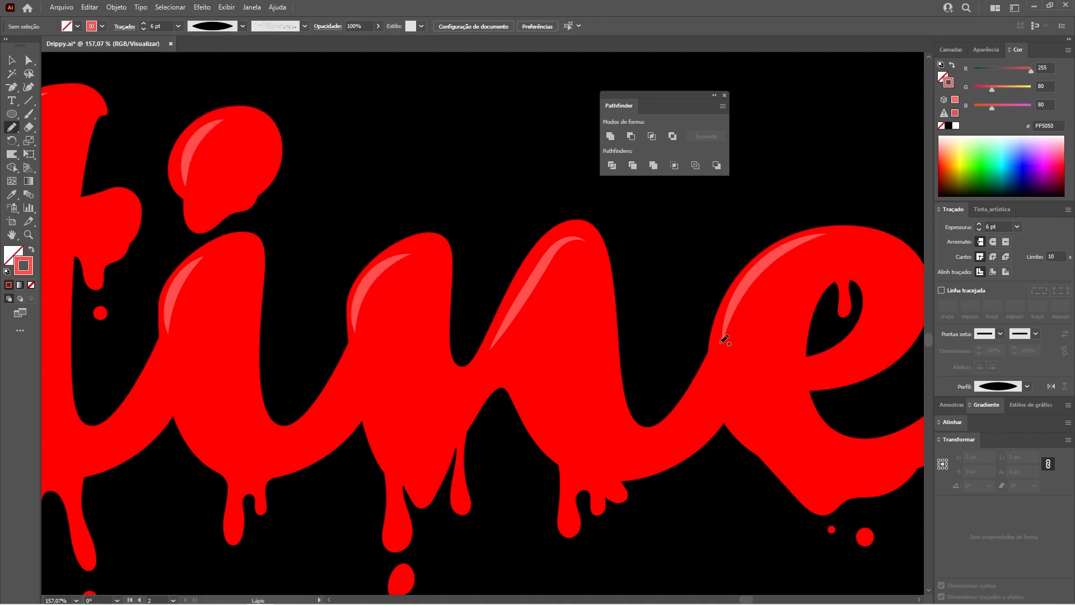
Step: Try a Pencil arrow showing the light direction and a highlight along the final e's outer right curve, and undo both
left_click_drag(519, 289, 332, 272)
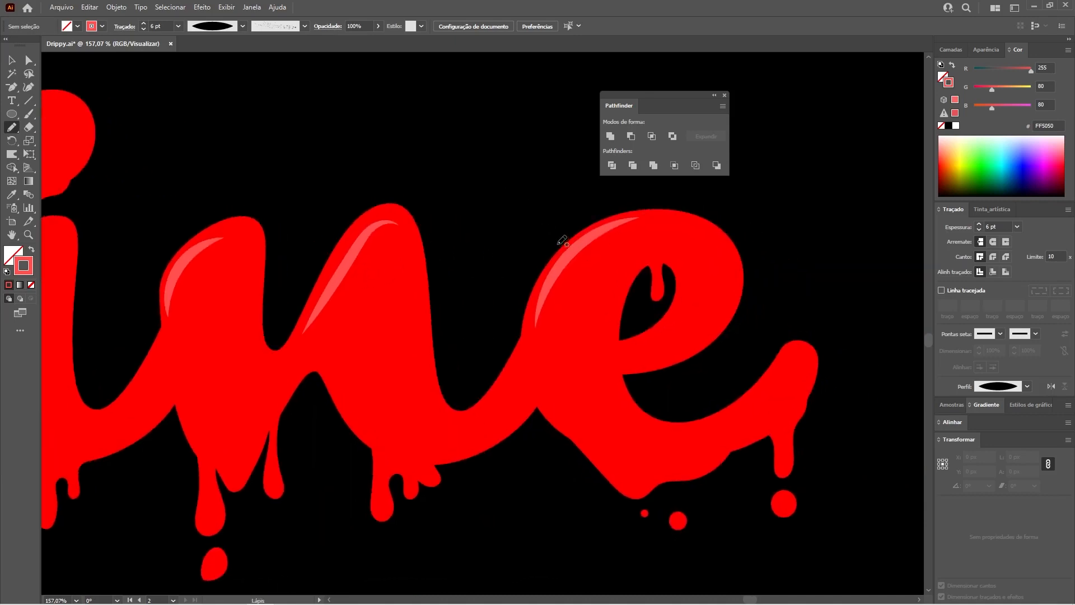
mouse_move(412, 101)
left_mouse_down()
mouse_move(519, 213)
mouse_move(531, 212)
mouse_move(460, 212)
left_mouse_up()
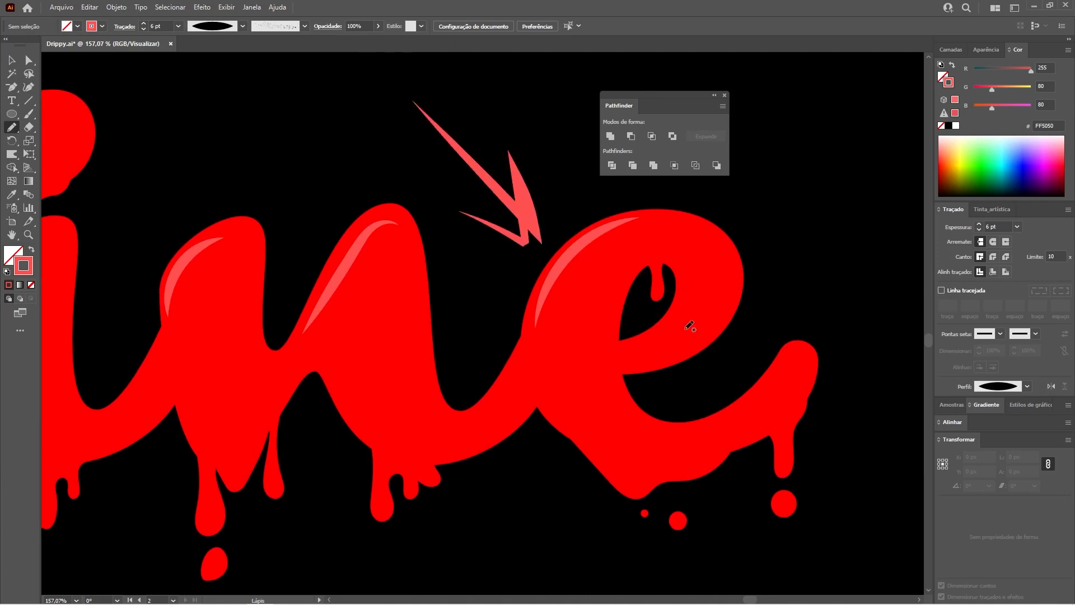
mouse_move(674, 351)
left_mouse_down()
mouse_move(726, 329)
mouse_move(731, 252)
left_mouse_up()
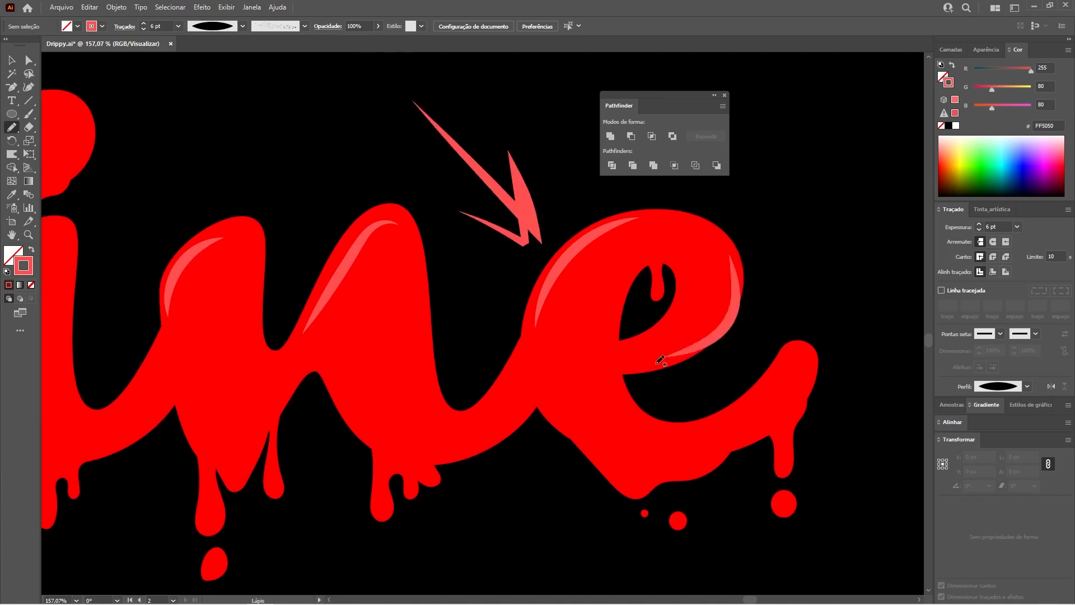
key("ctrl+z")
key("ctrl+z")
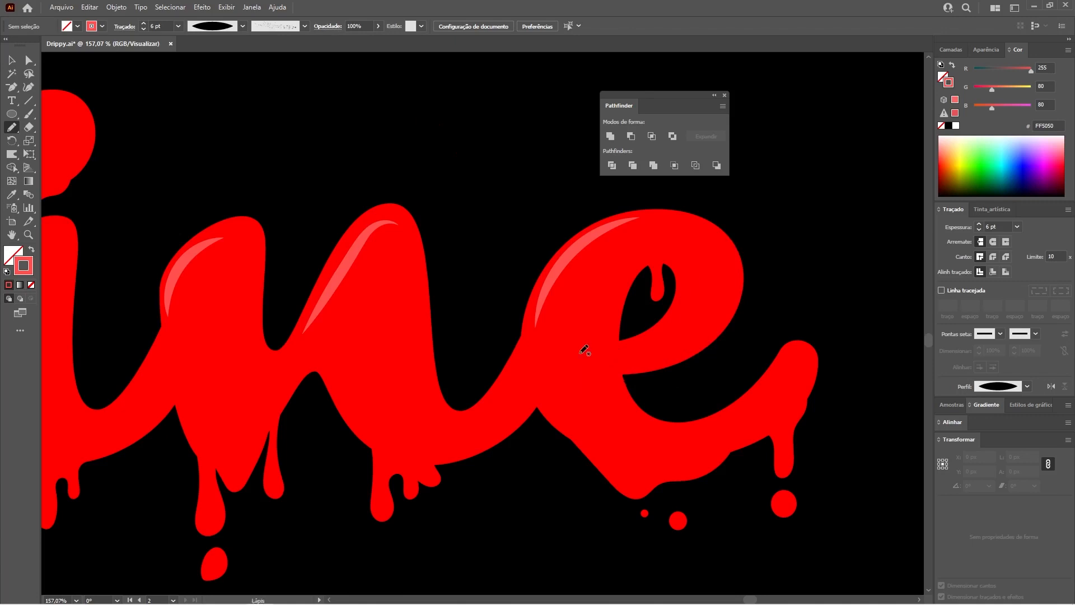
key("z")
key("ctrl+0")
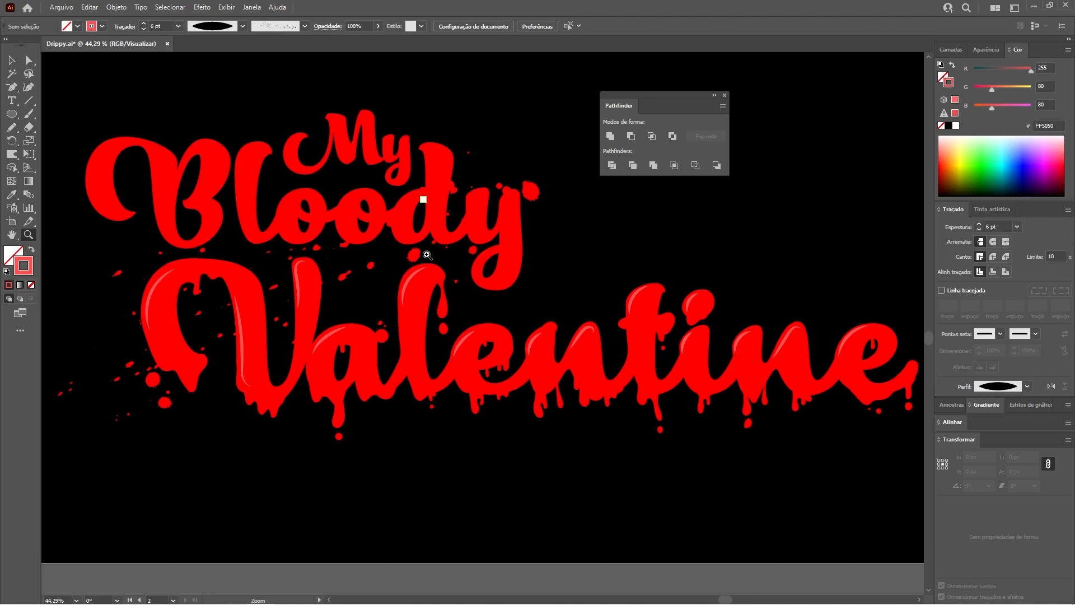
Step: Hide the floating Pathfinder controls to clear the canvas beside Bloody
left_click_drag(305, 332, 277, 293)
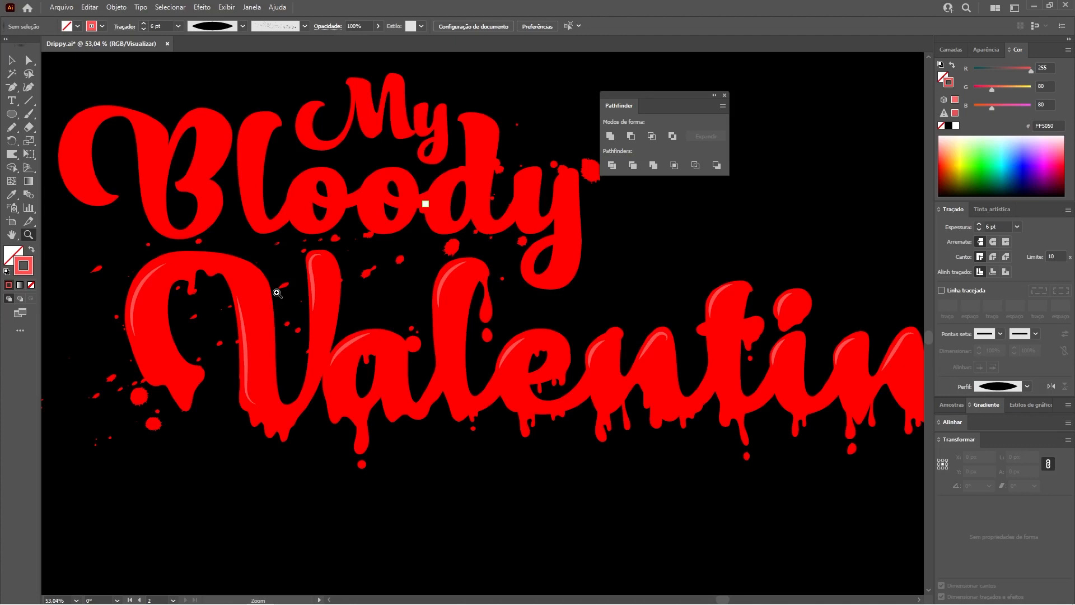
key("ctrl+minus")
key("v")
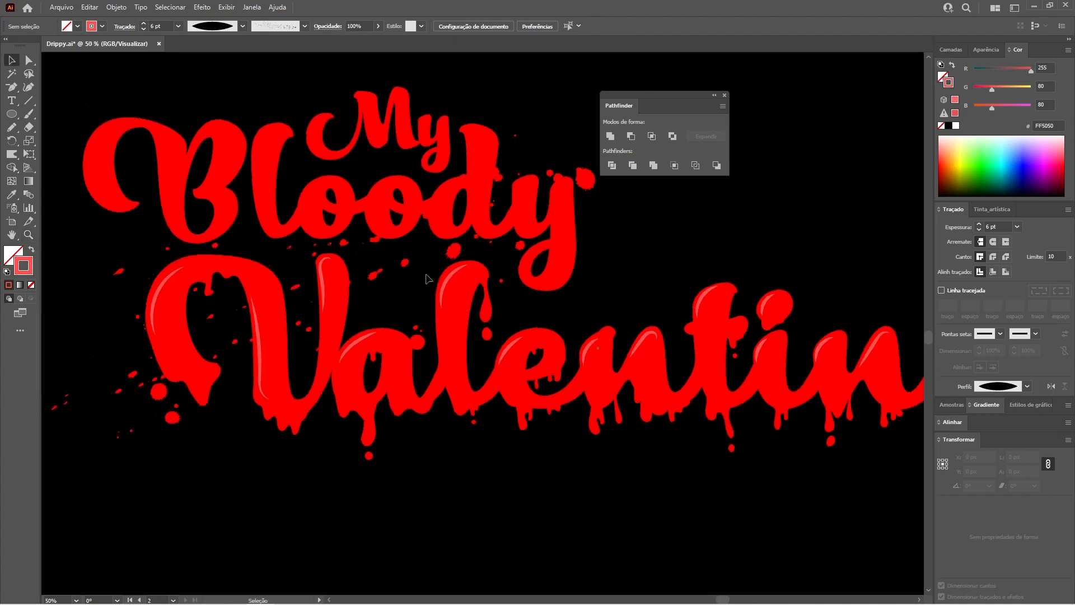
key("ctrl+shift+F9")
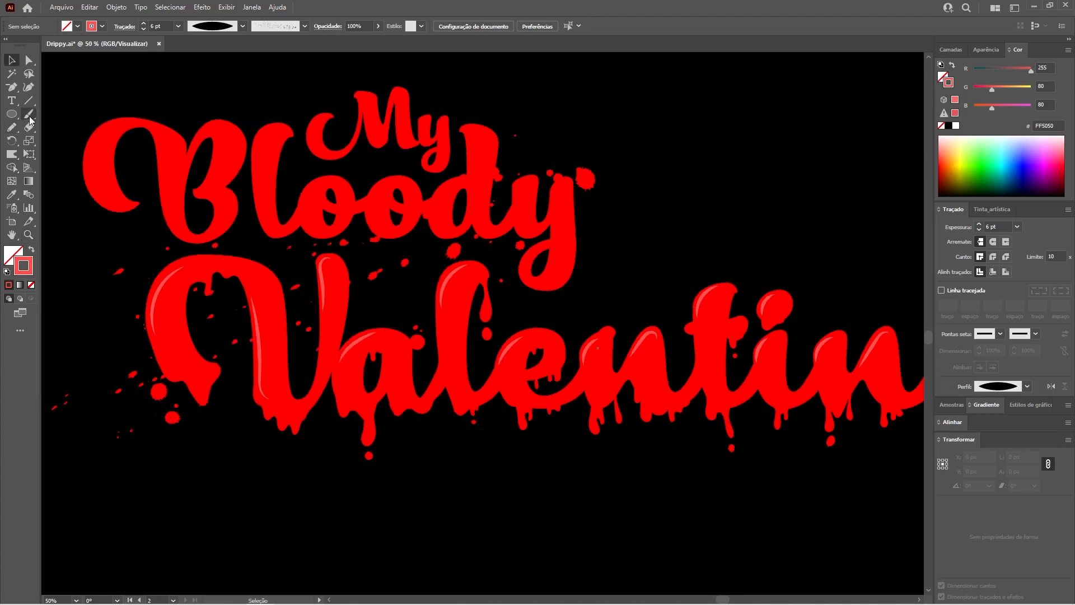
Step: Activate the Paintbrush and open the artistic brush library Tinta_artística, placing it over the empty black area beside Bloody
left_click(31, 120)
left_click(251, 7)
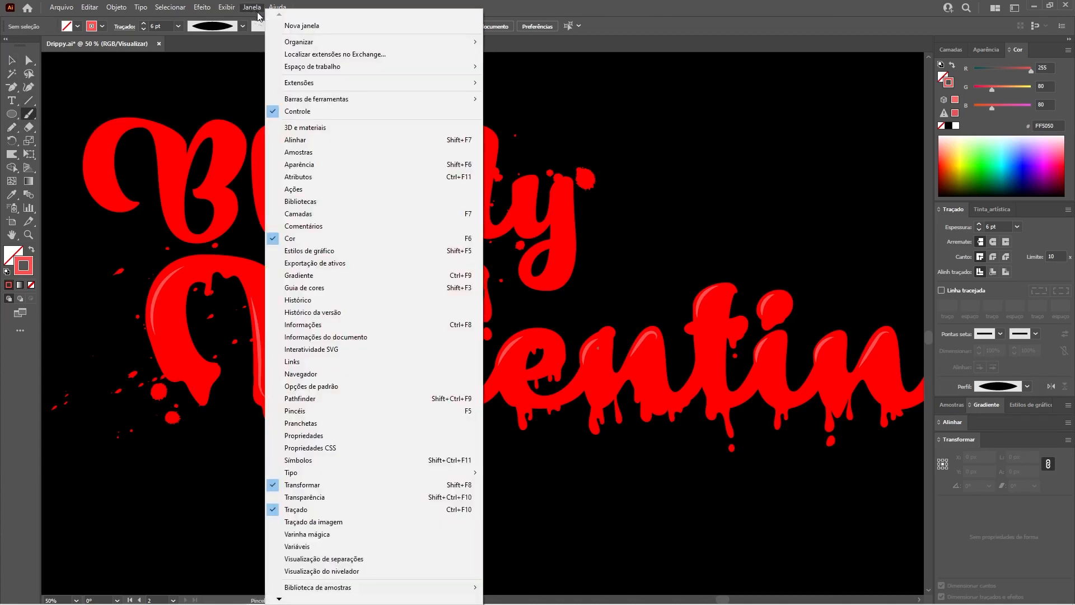
left_click(322, 417)
left_click(750, 118)
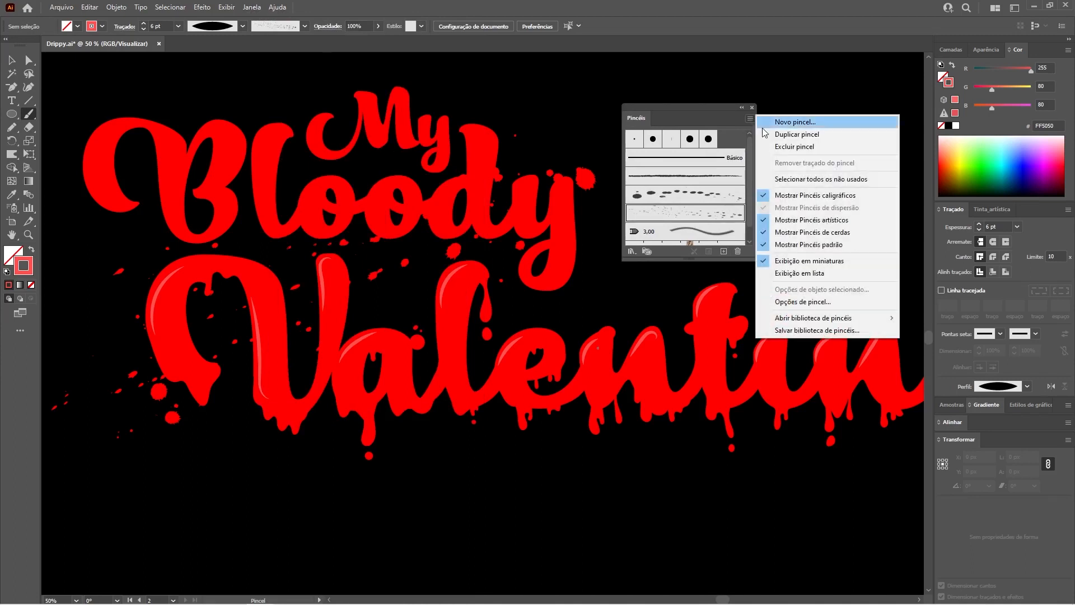
mouse_move(795, 319)
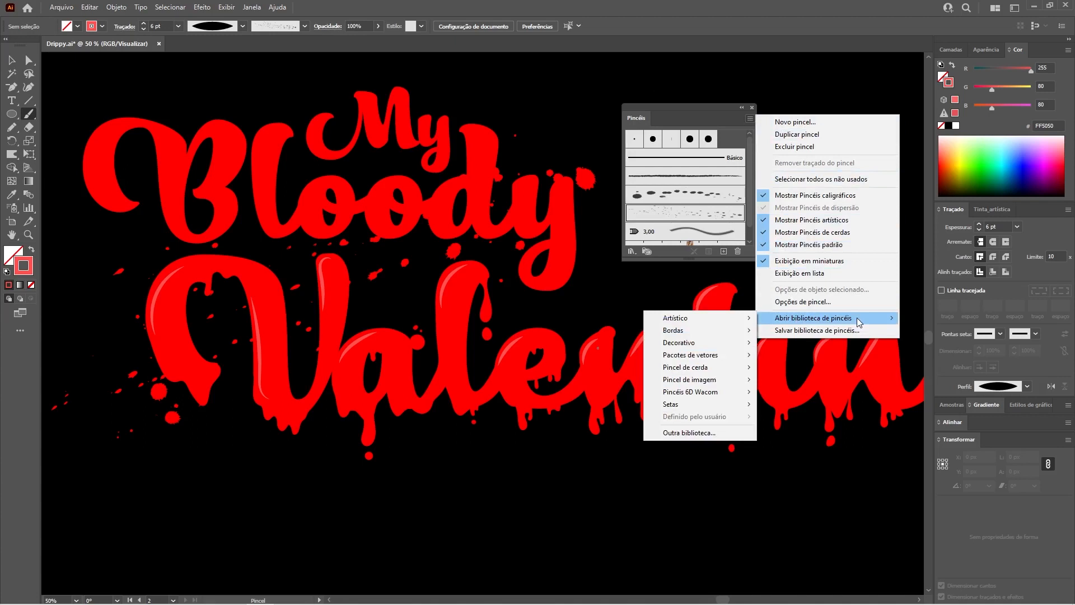
mouse_move(690, 323)
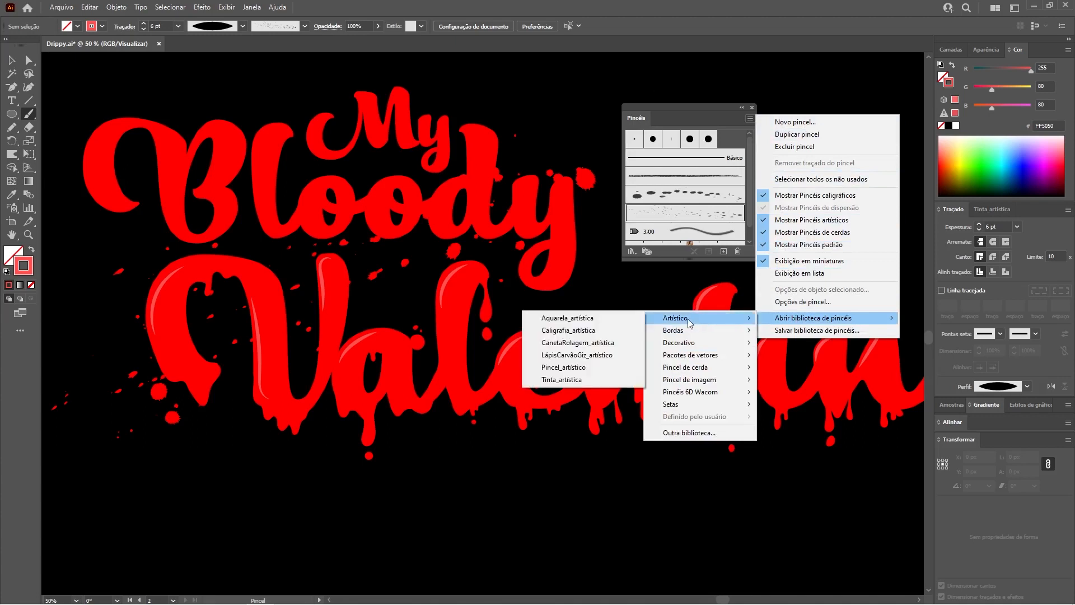
left_click(609, 386)
left_click_drag(992, 211, 496, 255)
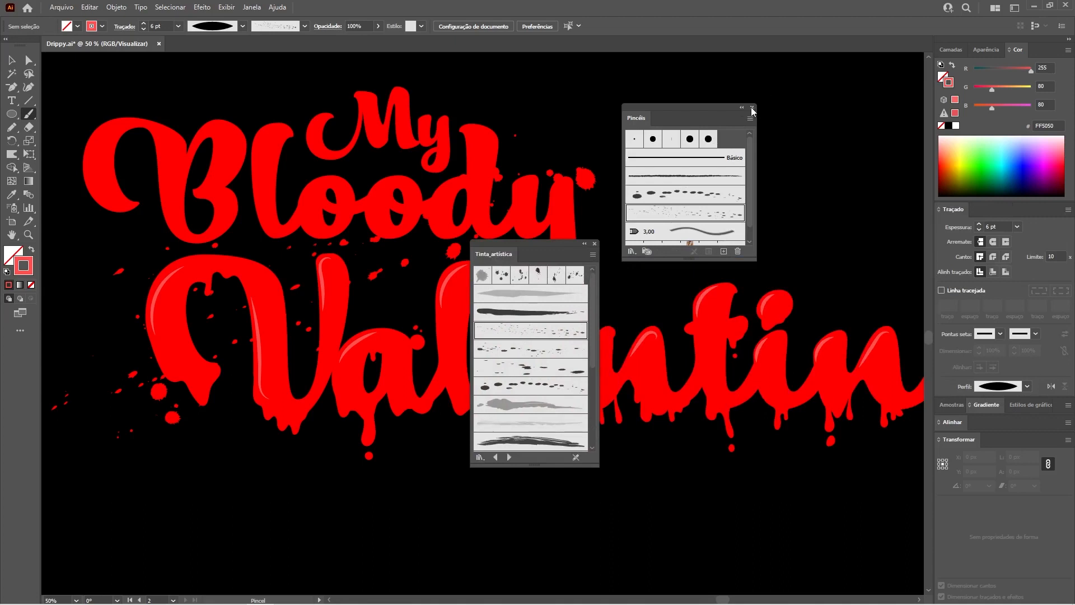
left_click(752, 108)
left_click_drag(541, 247, 760, 140)
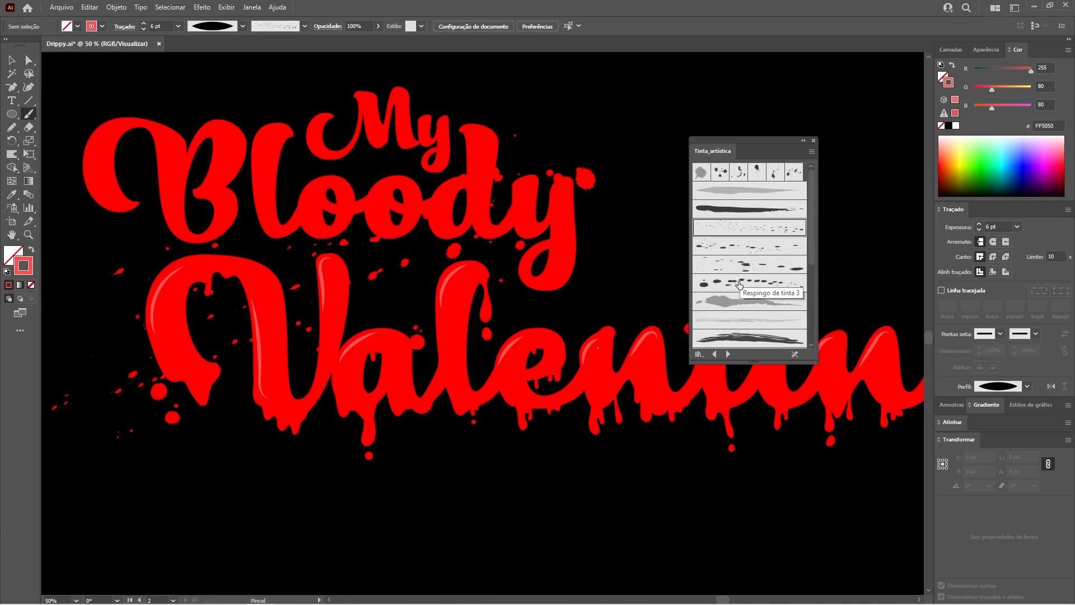
Step: Paint a 1 pt diagonal stroke about 872 px wide and 365 px high, rising across Valentine, with the fine-speckle ink splatter brush
left_click(752, 248)
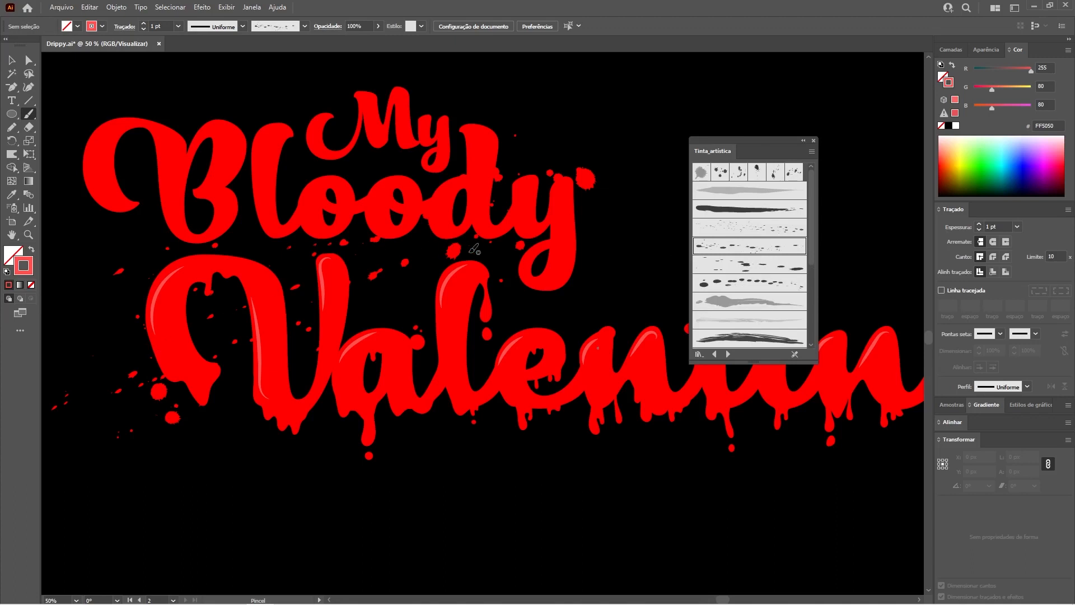
left_click(767, 228)
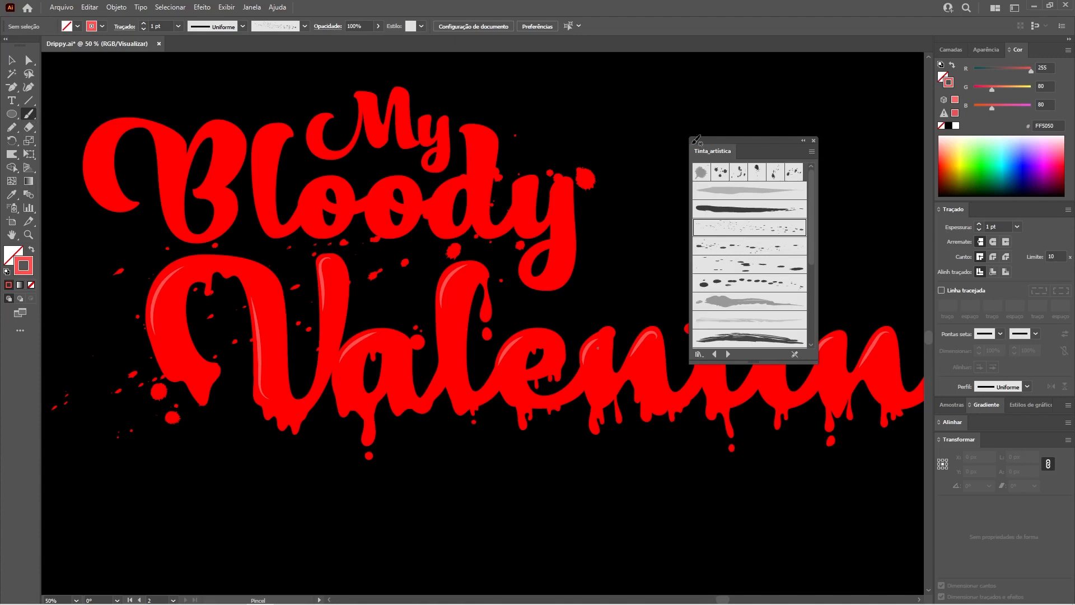
left_click(803, 141)
left_click_drag(359, 467, 828, 268)
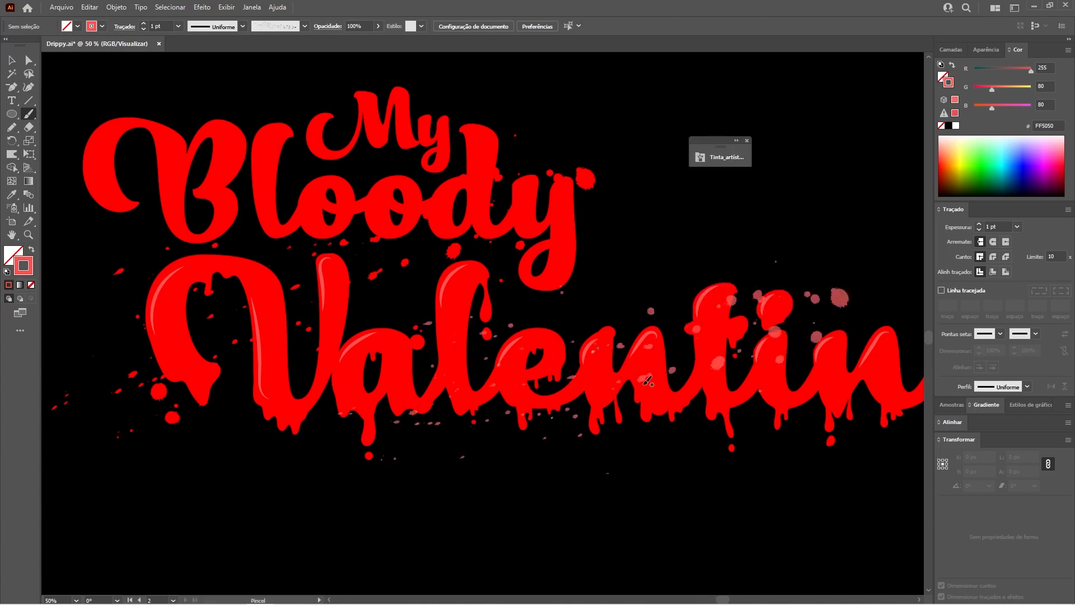
Step: Expand the splatter stroke's appearance and contents, and ungroup it into separate paths
key("v")
left_click(839, 299)
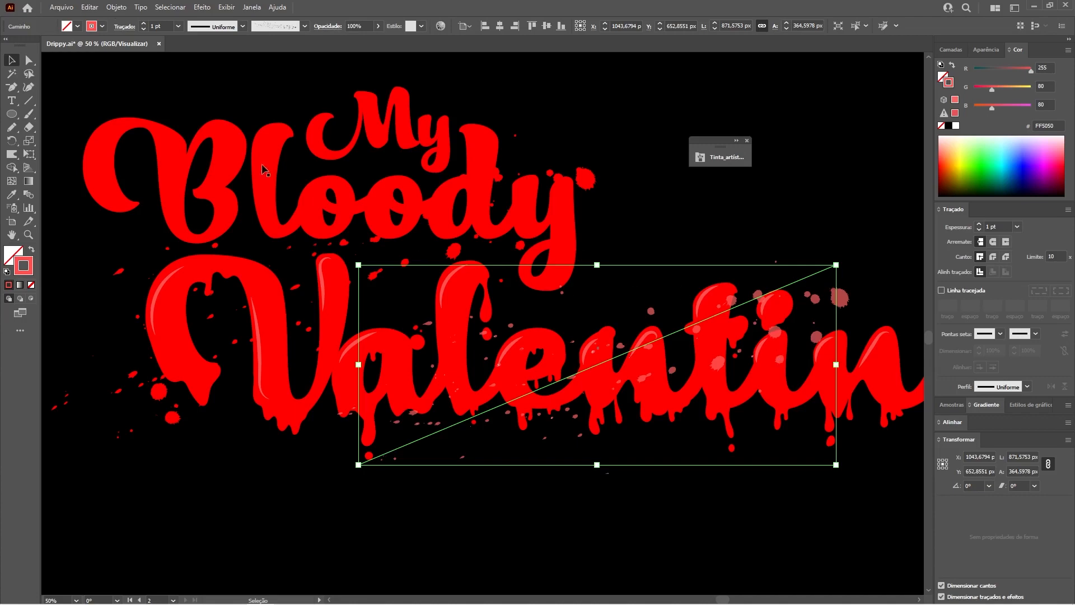
left_click(117, 7)
left_click(158, 152)
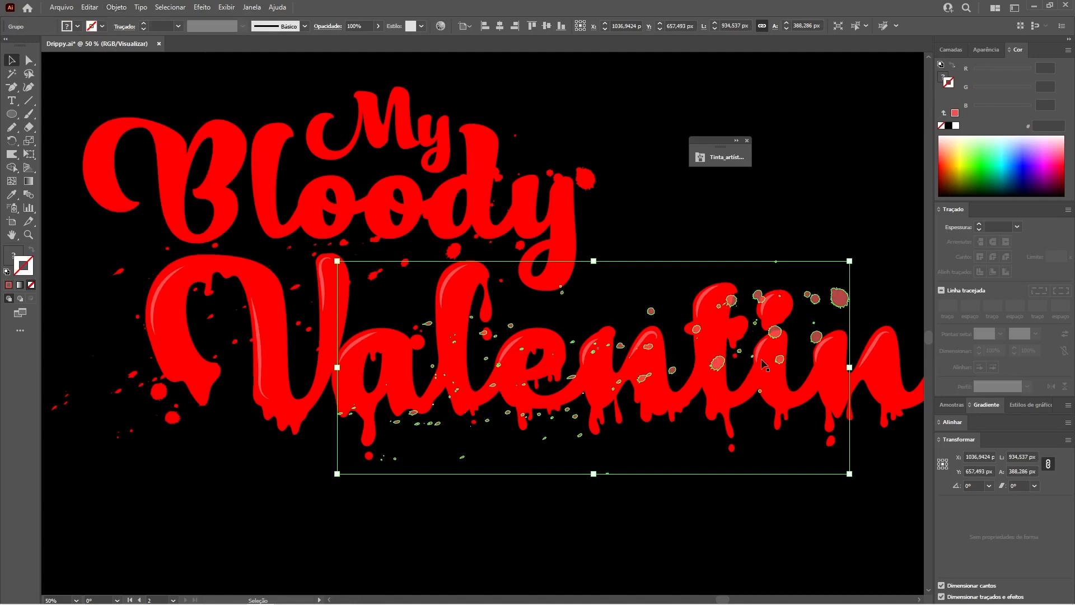
left_click(118, 7)
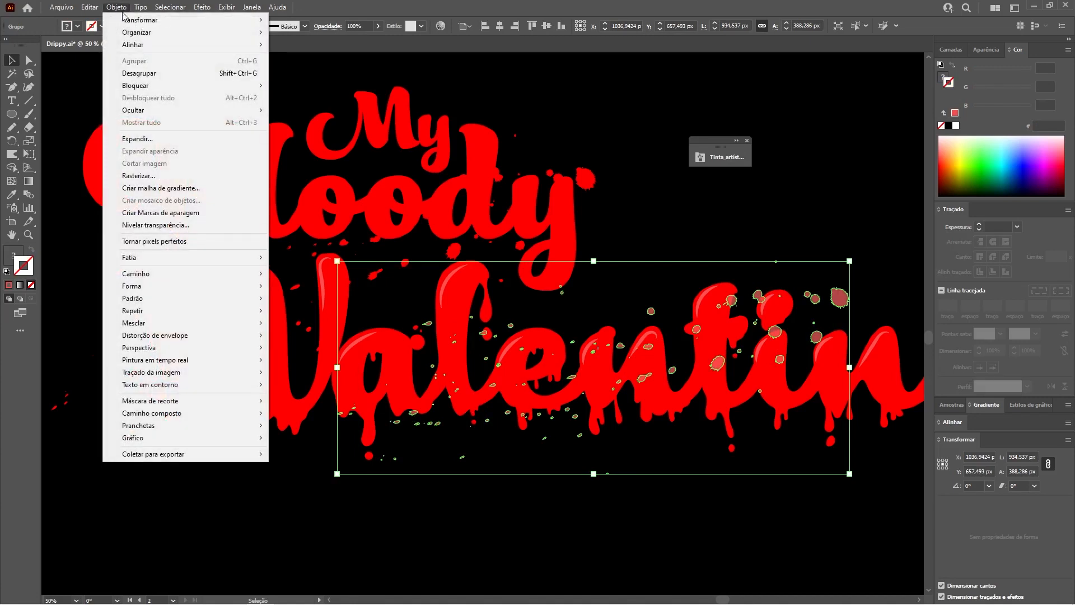
left_click(159, 143)
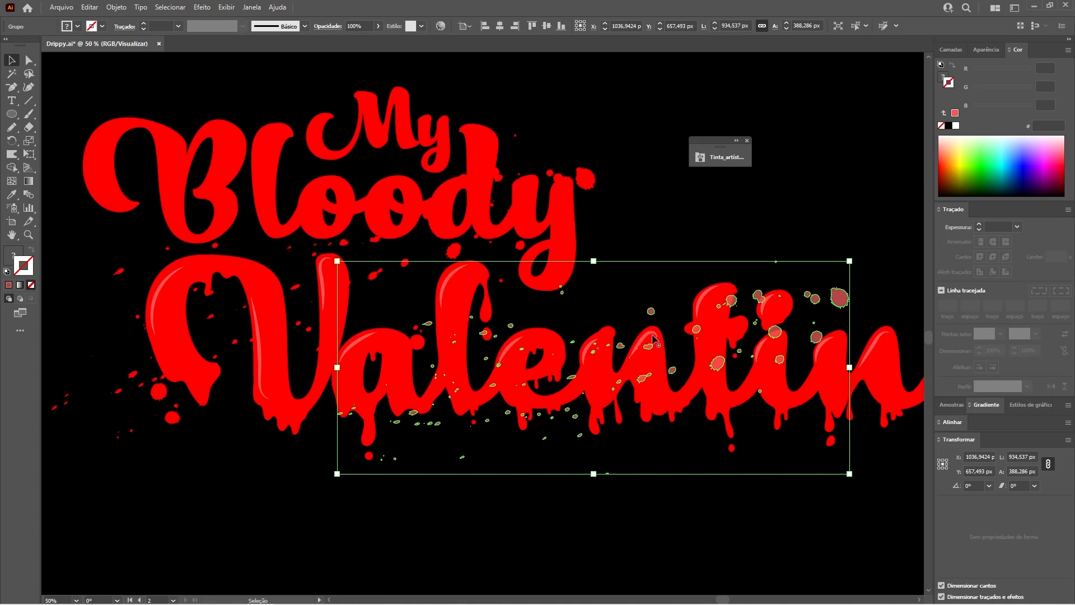
key("7")
key("ctrl+shift+z")
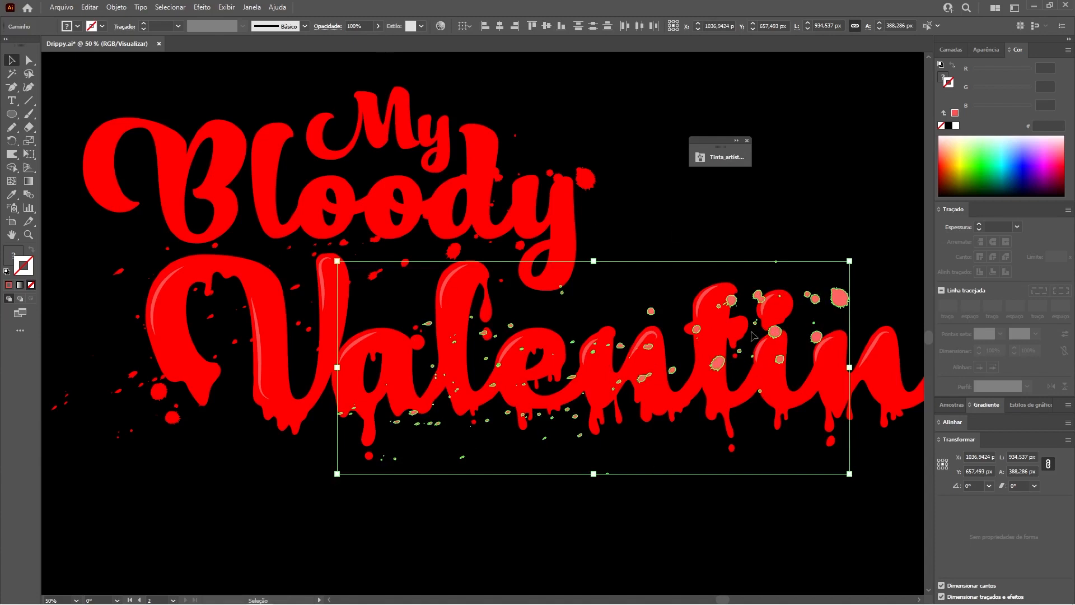
Step: Fill the splatter paths with the lettering's red (FF0000) using the Eyedropper, and group them
left_click(23, 263)
left_click(13, 195)
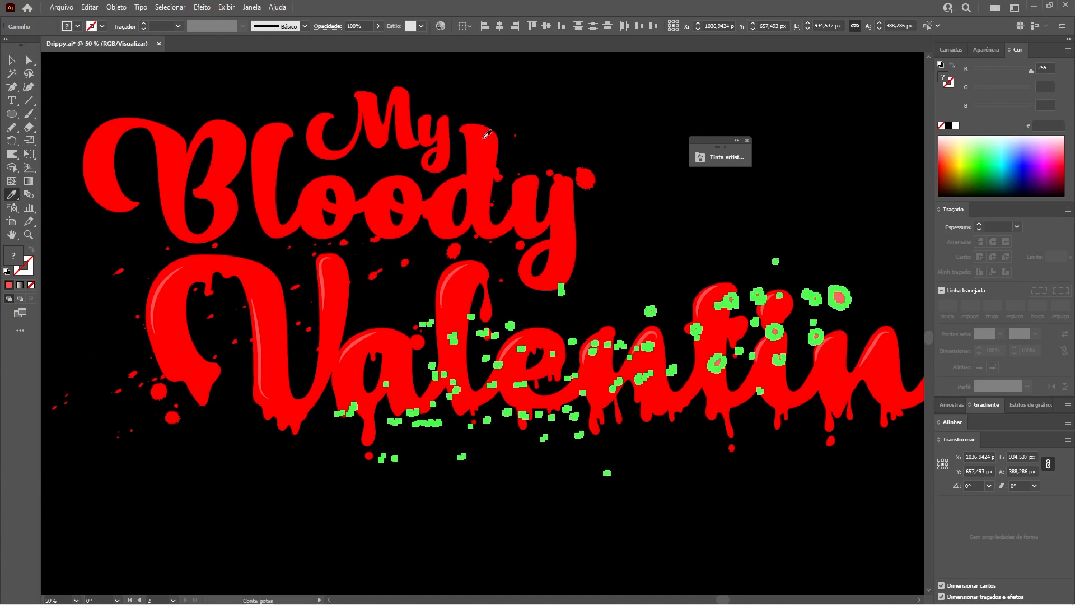
left_click(486, 135)
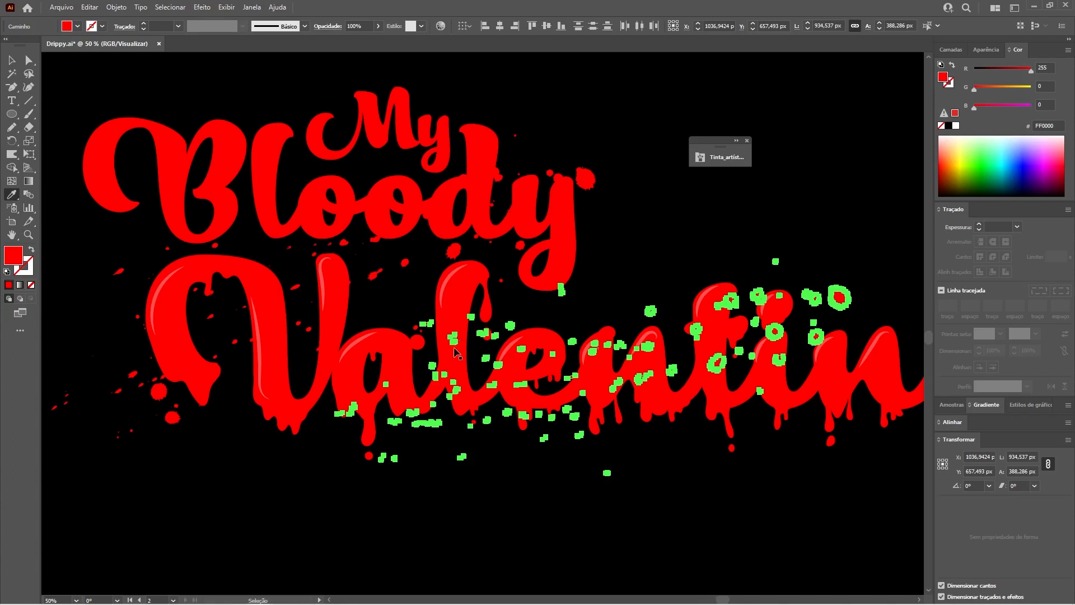
left_click(455, 349, "ctrl")
key("v")
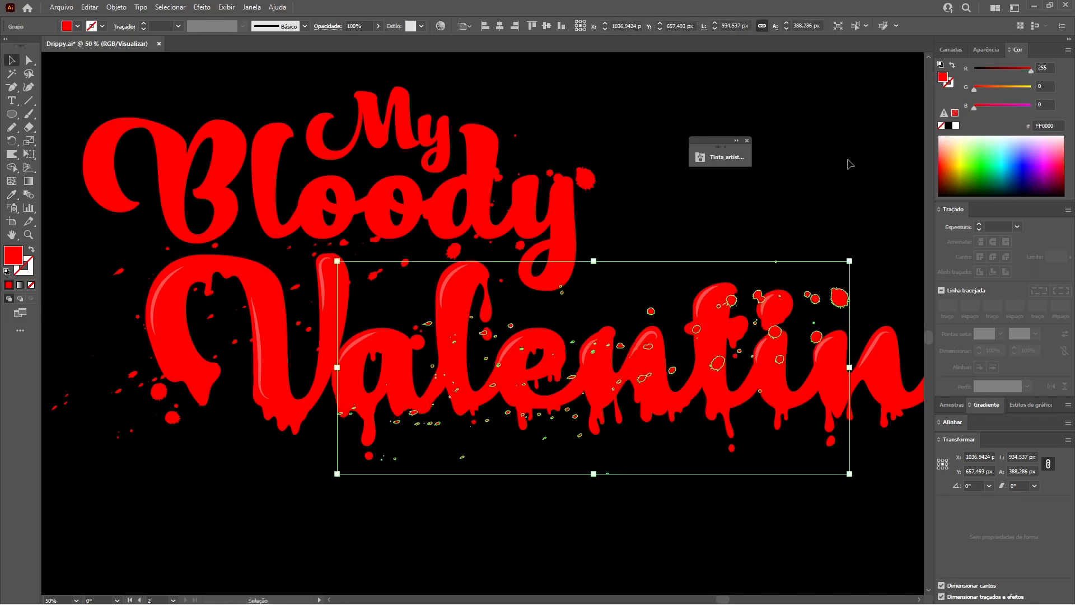
Step: Move the red splatter group down beneath Valentine, to about X 1097 px and Y 795 px, and view the whole artwork
left_click(819, 306)
left_click_drag(839, 312, 873, 375)
left_click(857, 233)
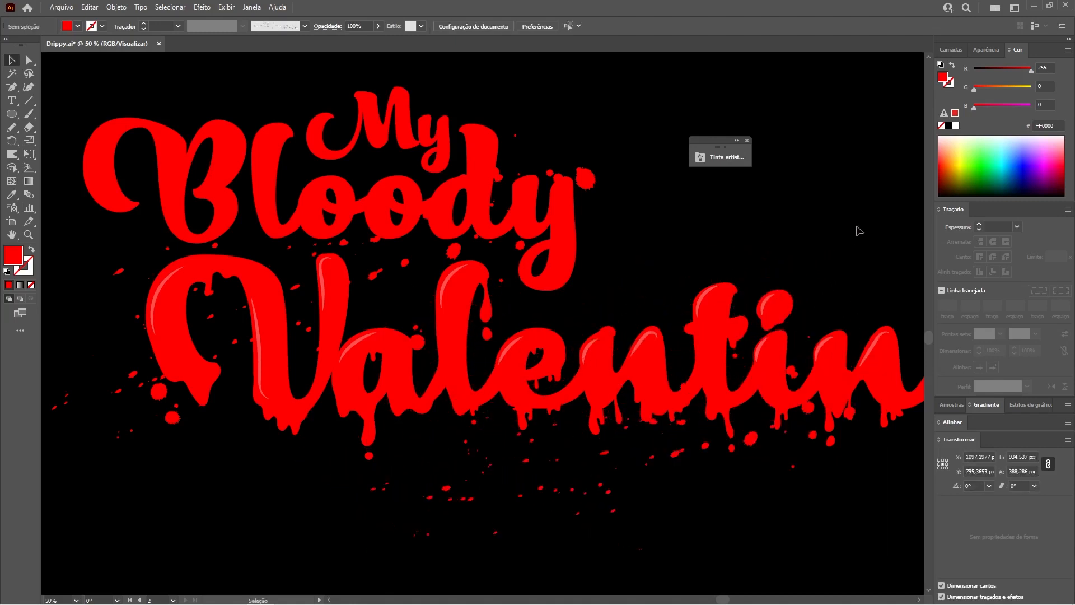
key("ctrl+minus")
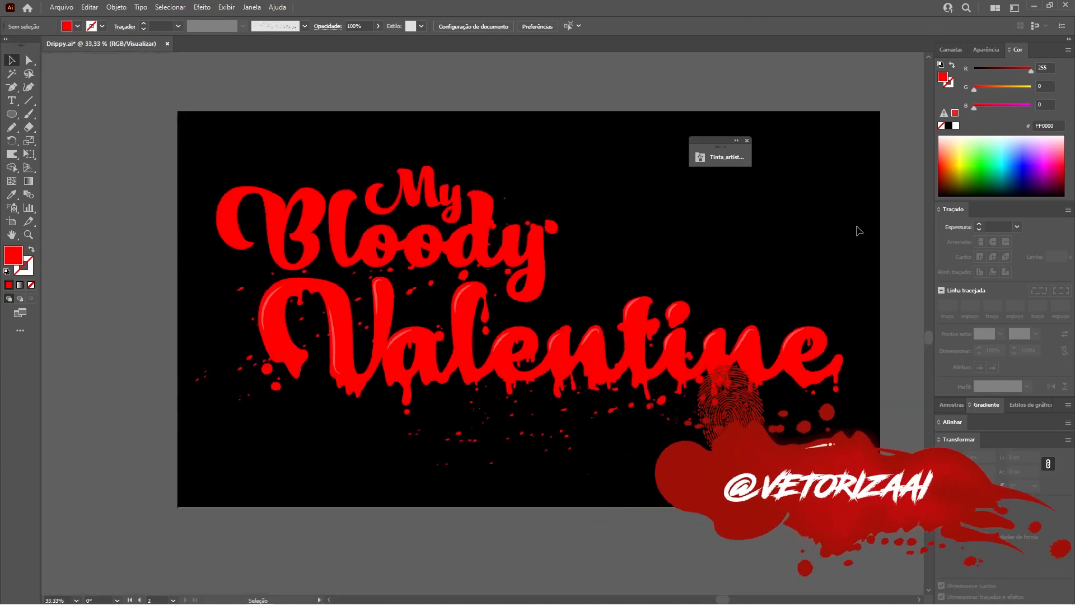